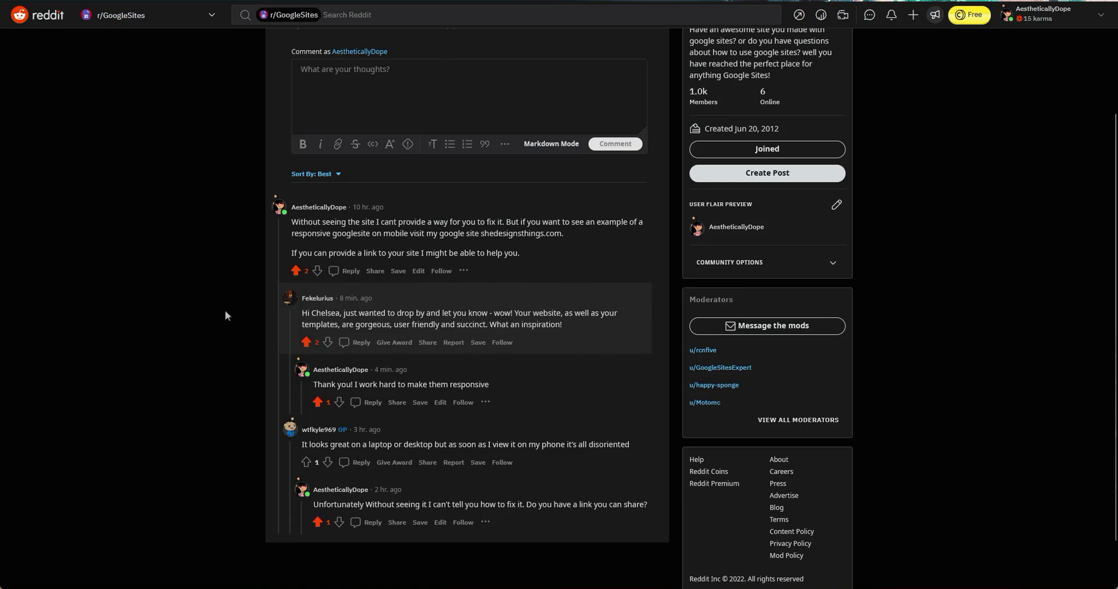
Read the r/GoogleSites post "My google site looks awful on mobile" and its comment replies
scroll(225, 310, "up", 2)
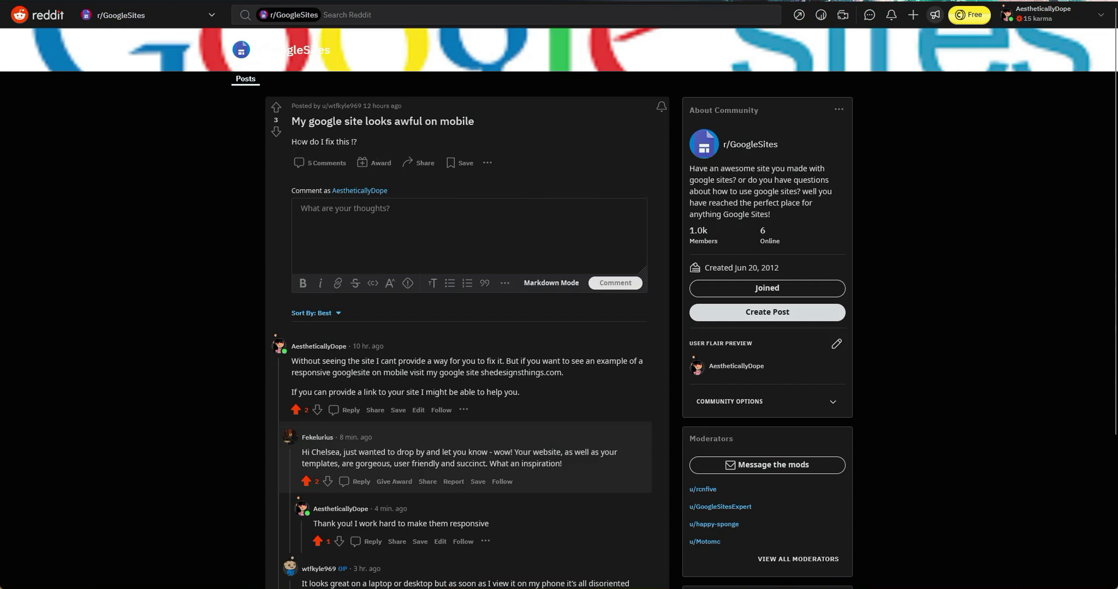
scroll(374, 152, "down", 1)
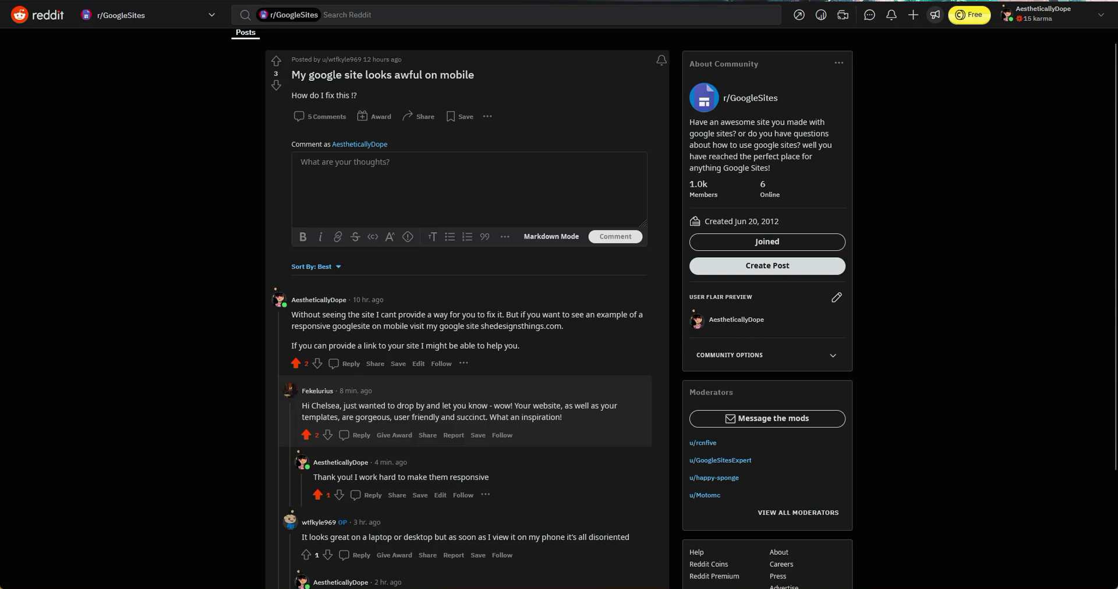
scroll(476, 407, "down", 2)
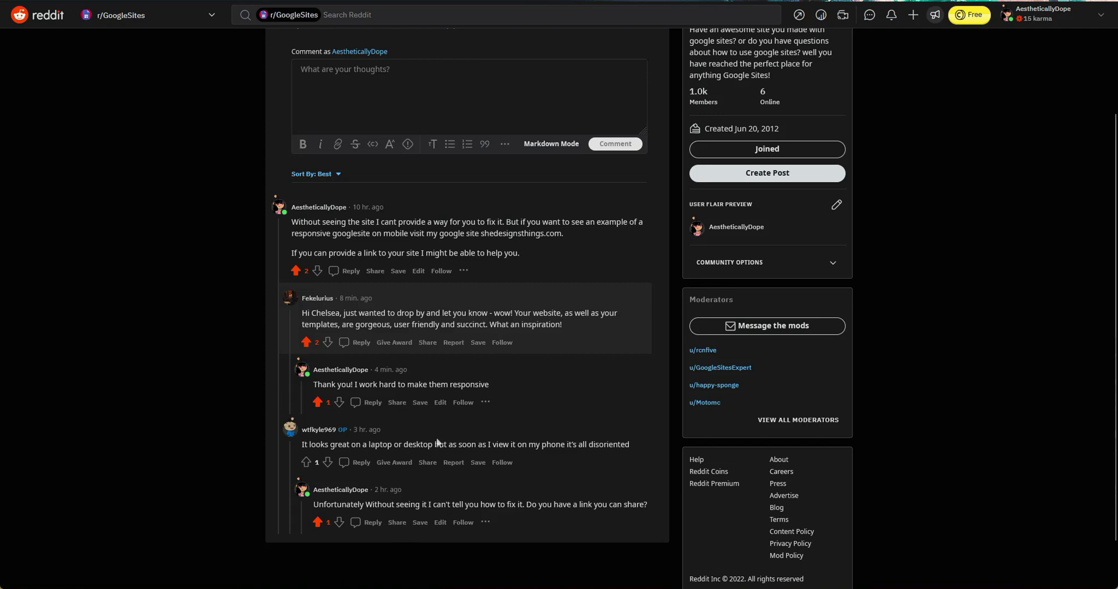
scroll(479, 460, "up", 1)
scroll(479, 459, "up", 2)
scroll(478, 459, "down", 3)
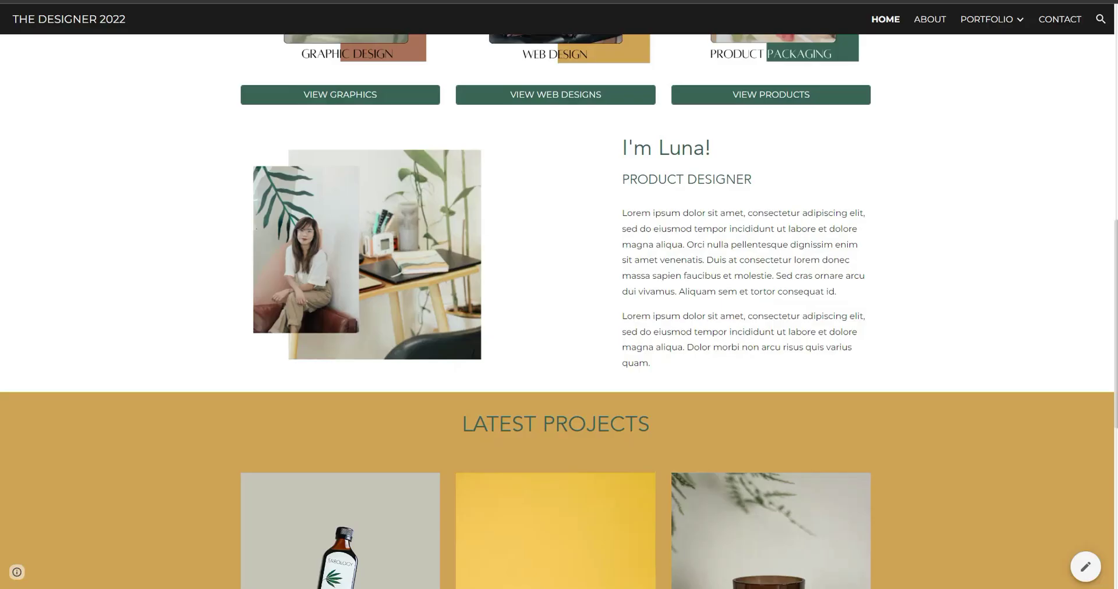
Review the desktop layout of THE DESIGNER 2022 home page, from the hero section to the Let's Team Up section
scroll(691, 282, "up", 10)
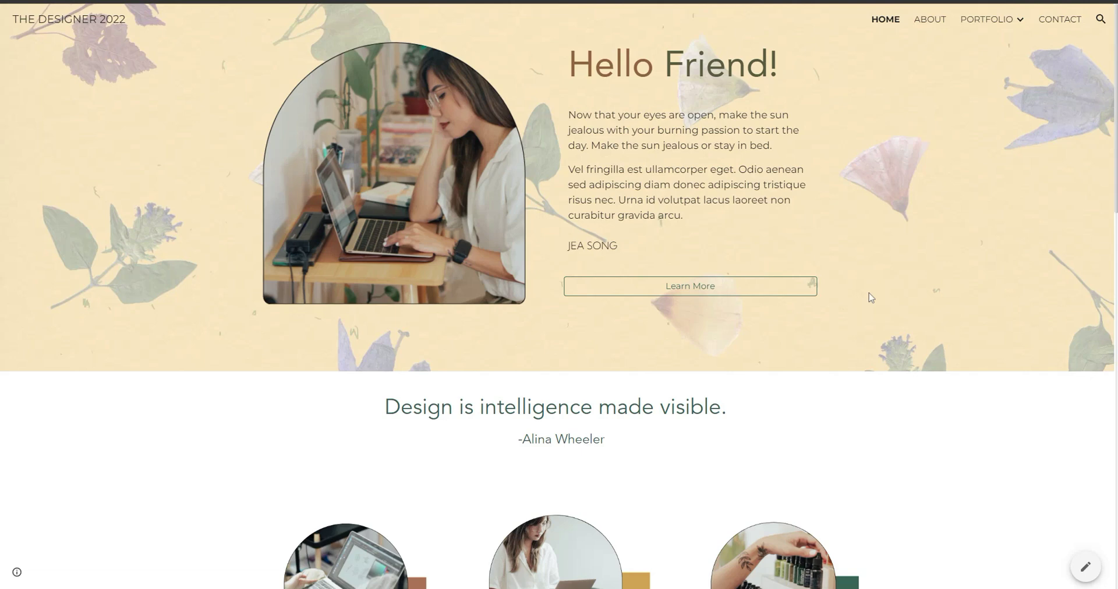
scroll(868, 296, "down", 10)
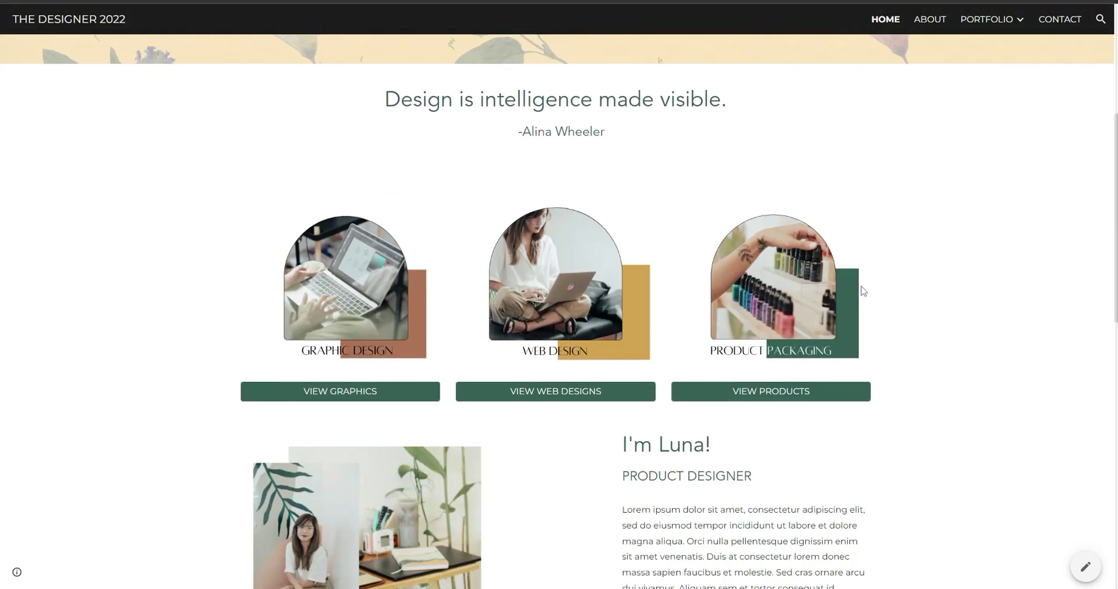
scroll(863, 292, "down", 7)
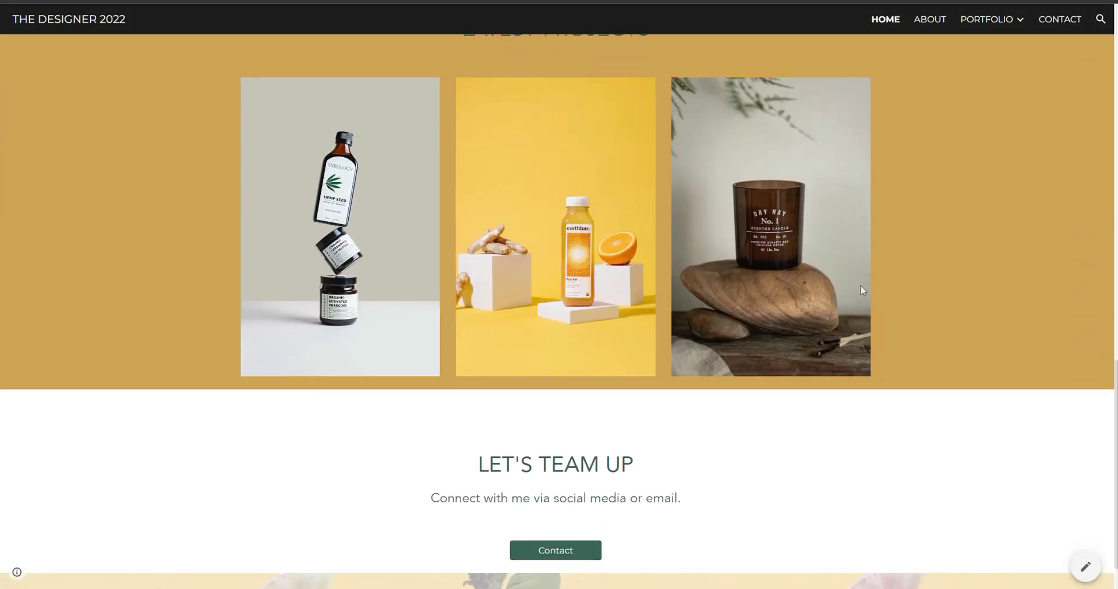
scroll(904, 292, "up", 8)
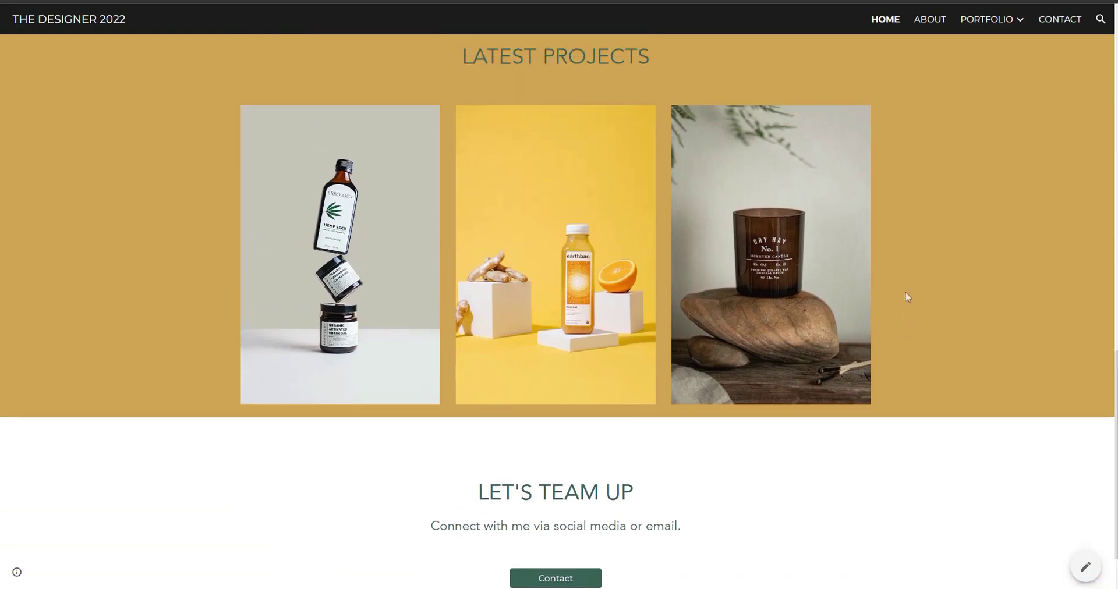
scroll(907, 292, "up", 6)
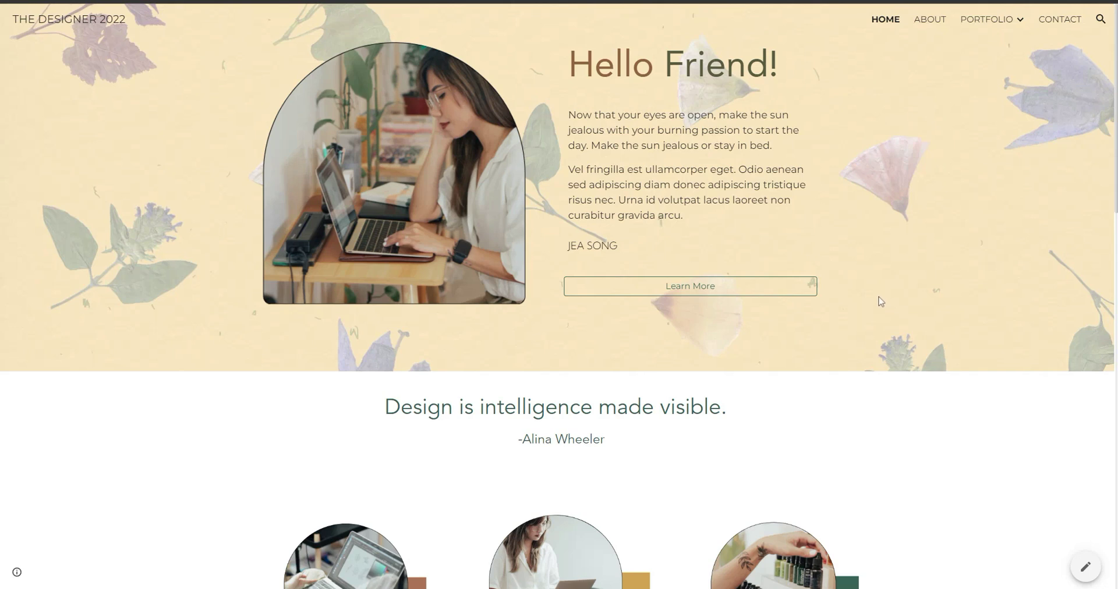
Open the developer tools' responsive device preview for the home page and set it to the Mobile M width of 375px
key("ctrl+shift+i")
left_click(553, 23)
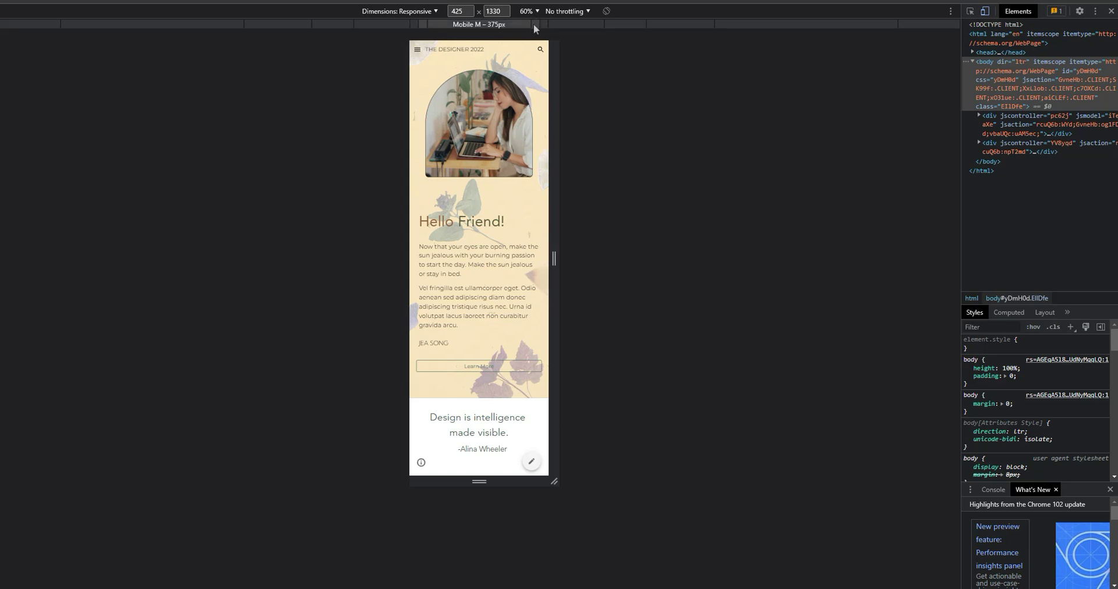
left_click(533, 23)
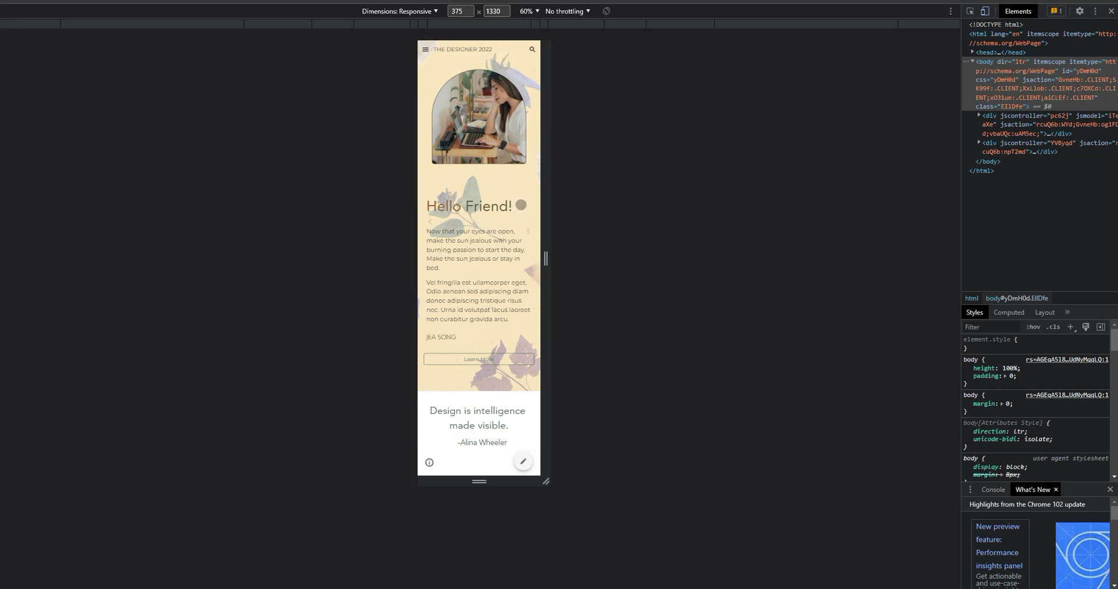
Review how the home page's sections stack in the 375px mobile preview, down to the footer and back up
scroll(483, 207, "down", 5)
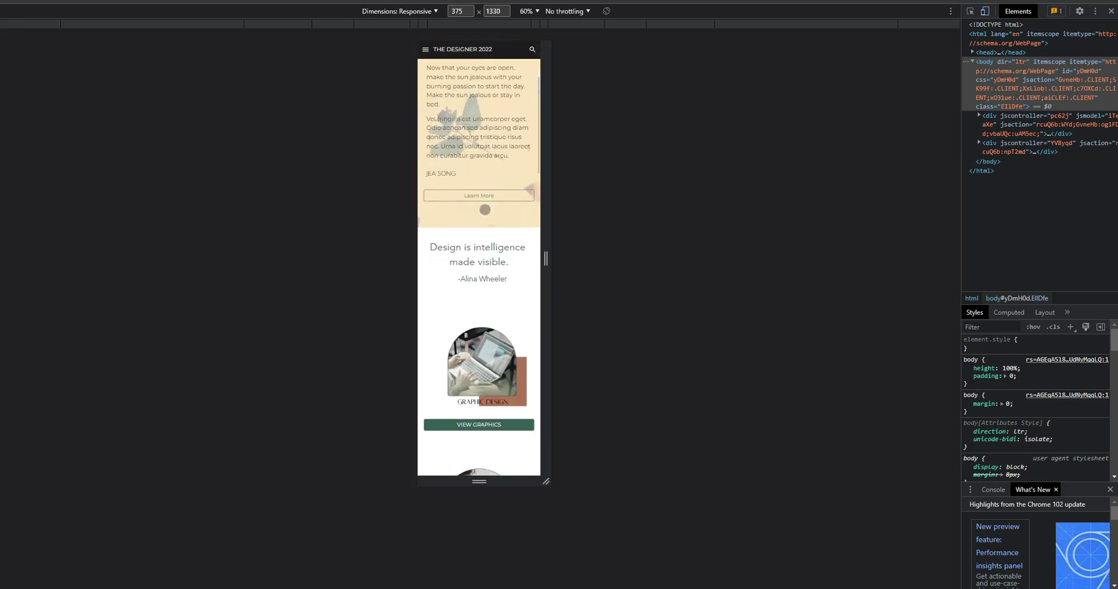
scroll(484, 209, "down", 15)
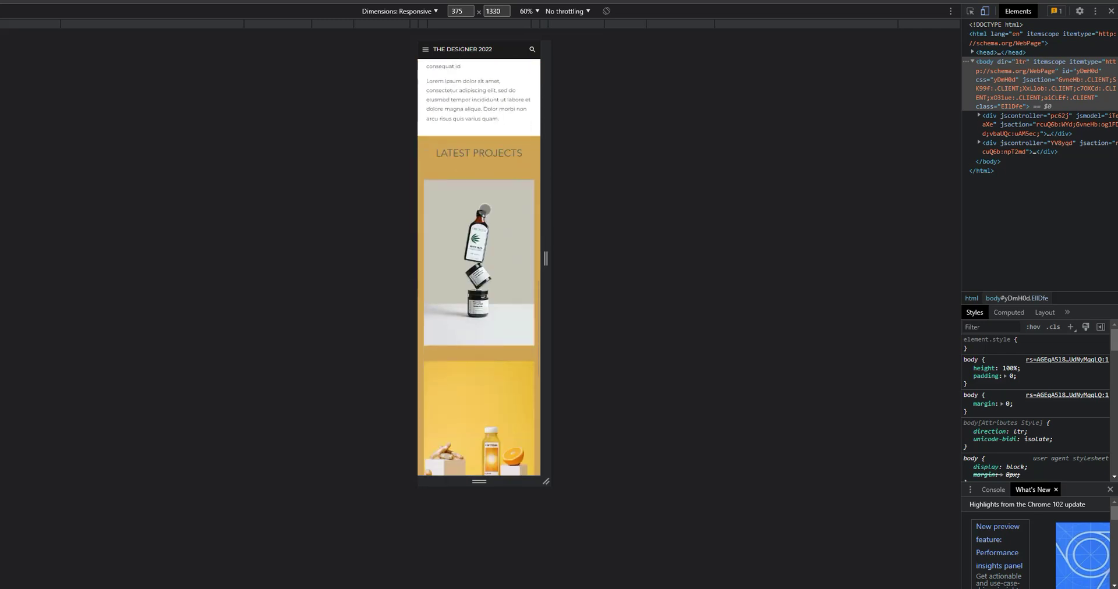
scroll(485, 208, "down", 10)
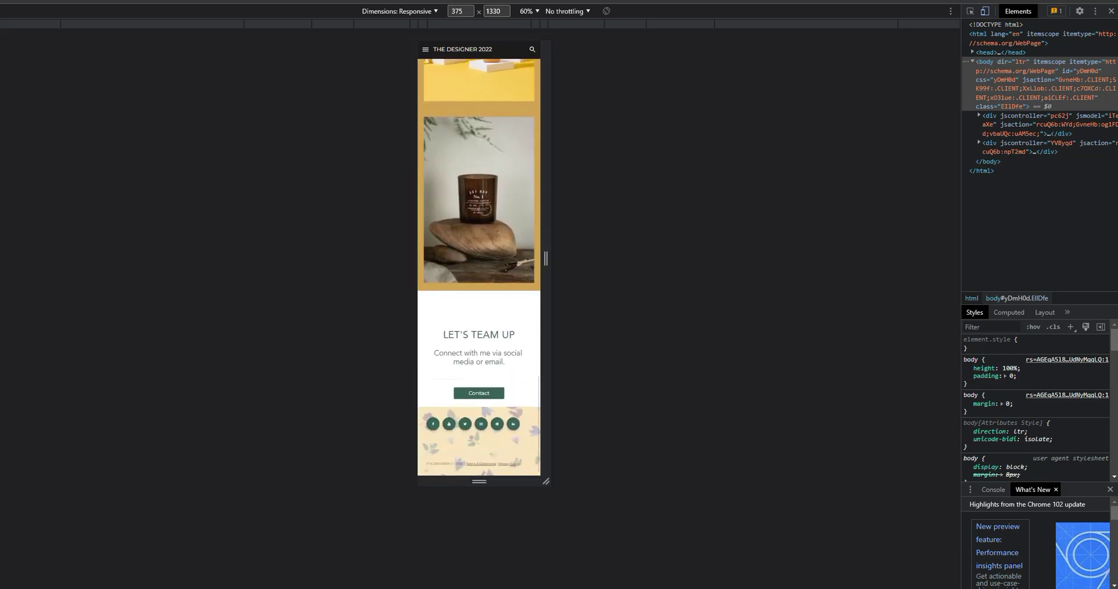
scroll(487, 213, "up", 15)
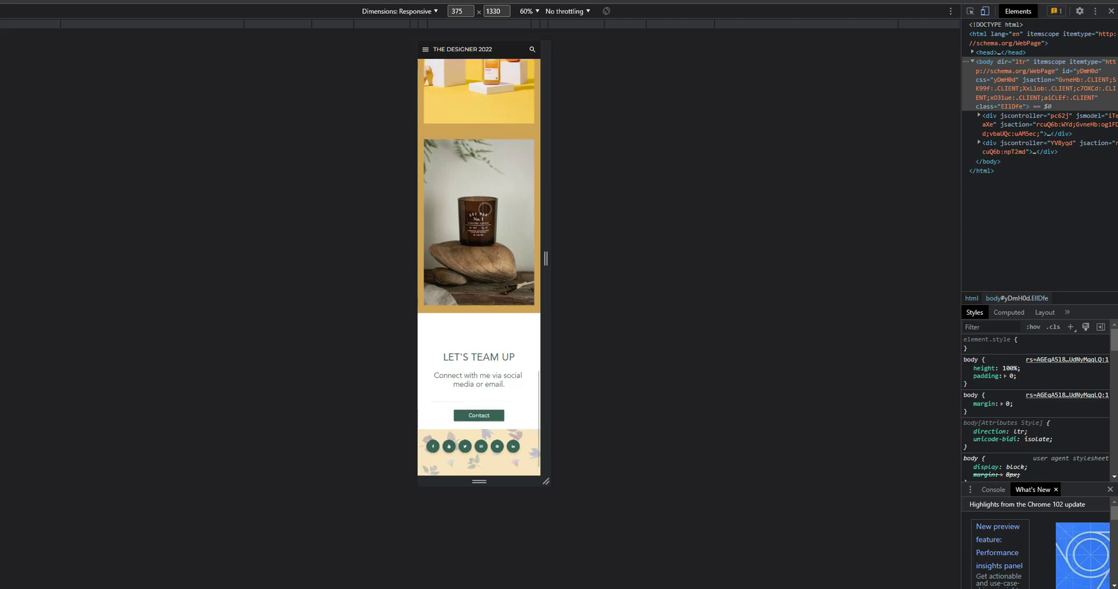
scroll(486, 213, "up", 12)
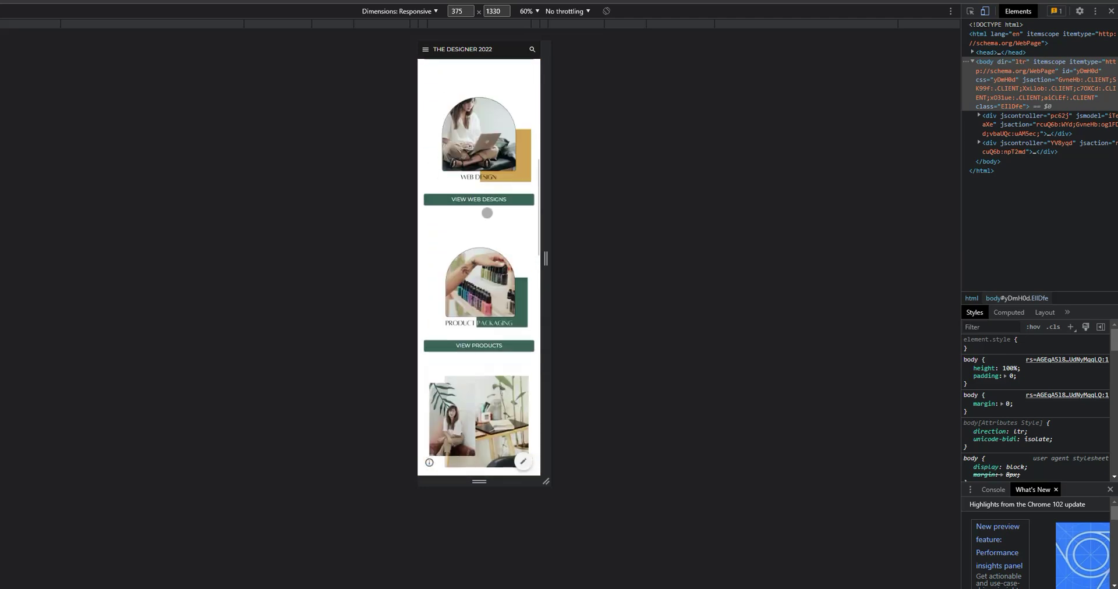
scroll(489, 211, "up", 5)
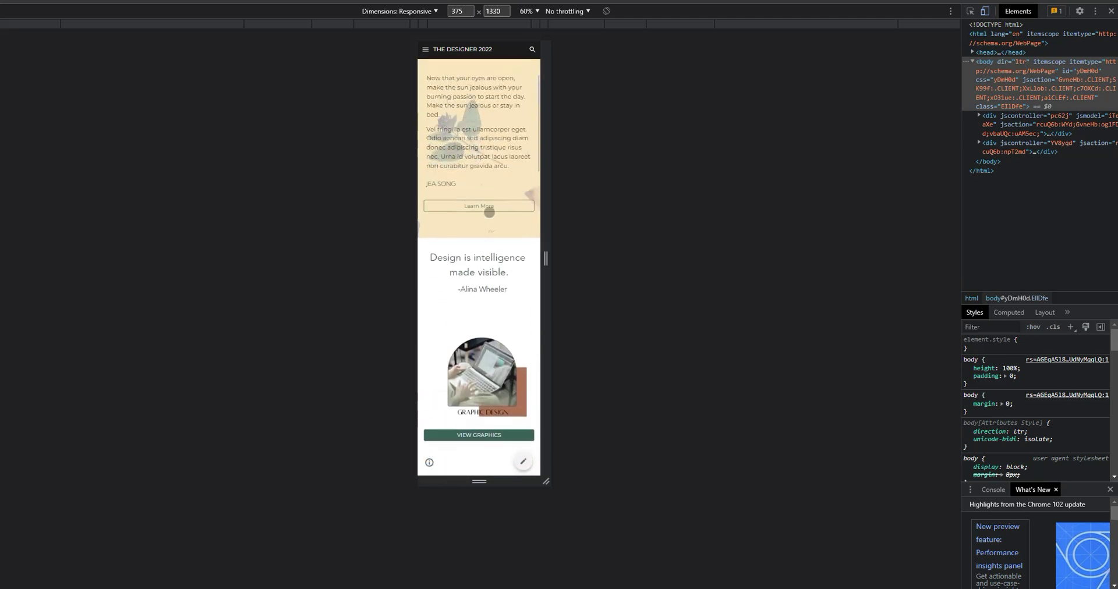
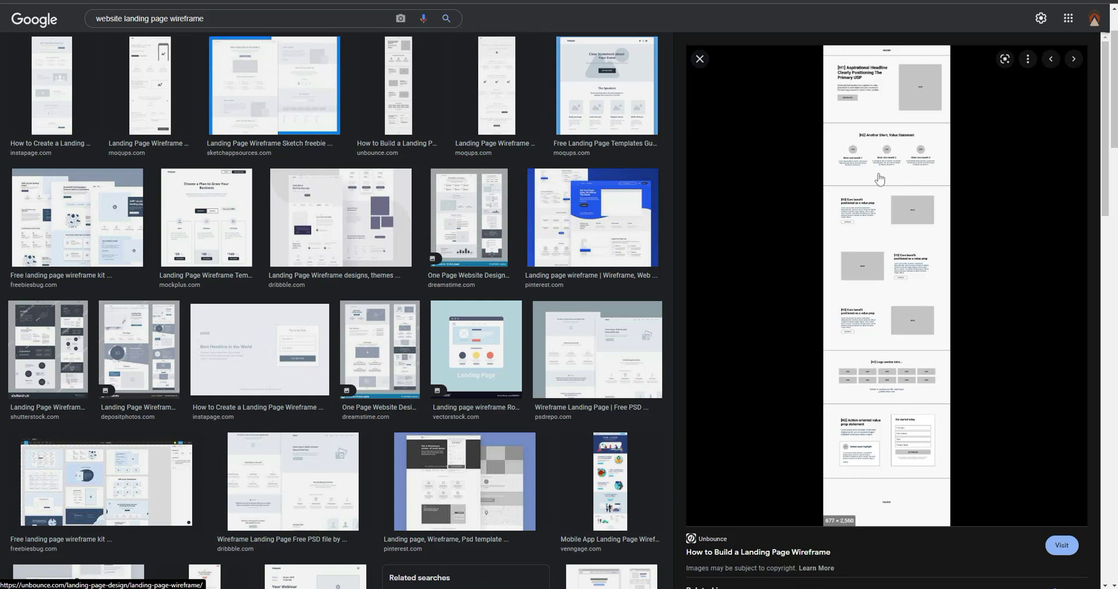
Open Unbounce's "How to Build a Landing Page Wireframe" article from the image result and examine its annotated Koalafied landing page example
left_click(865, 216)
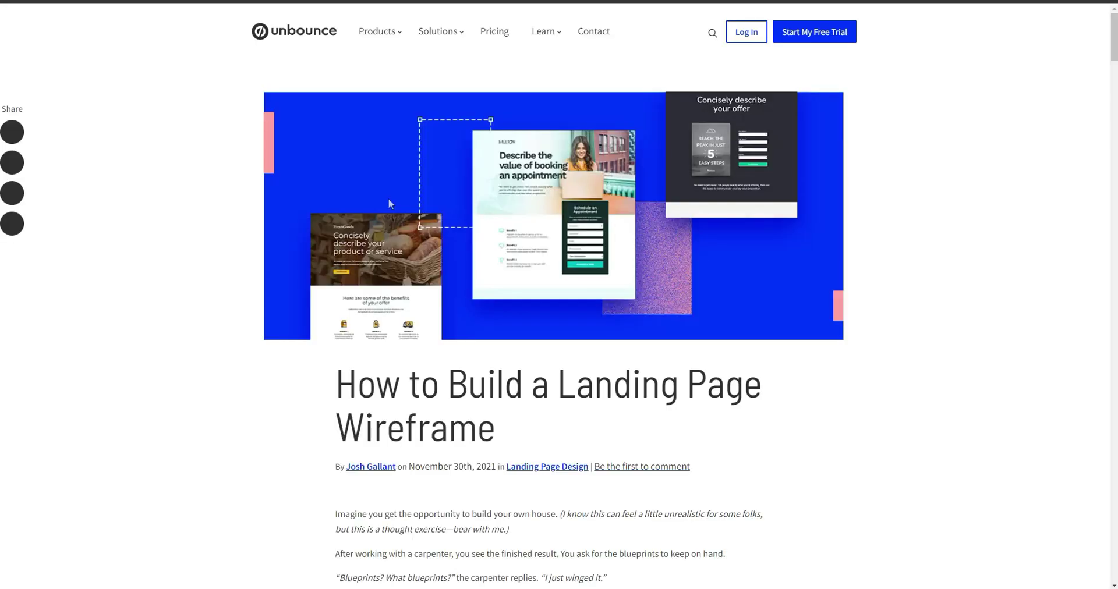
scroll(527, 396, "down", 6)
scroll(527, 402, "down", 15)
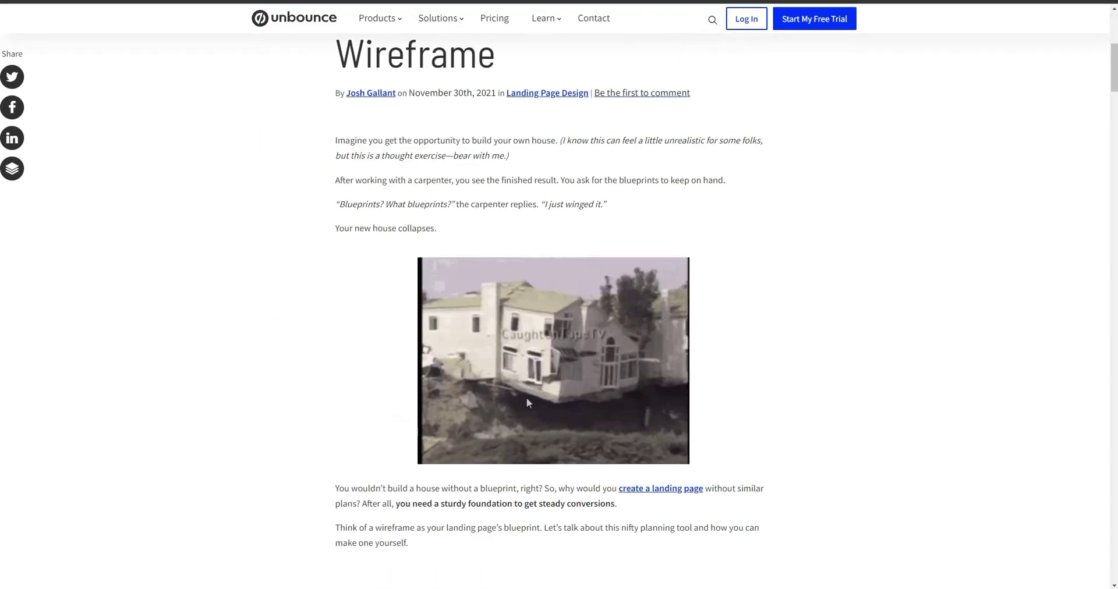
scroll(537, 375, "up", 3)
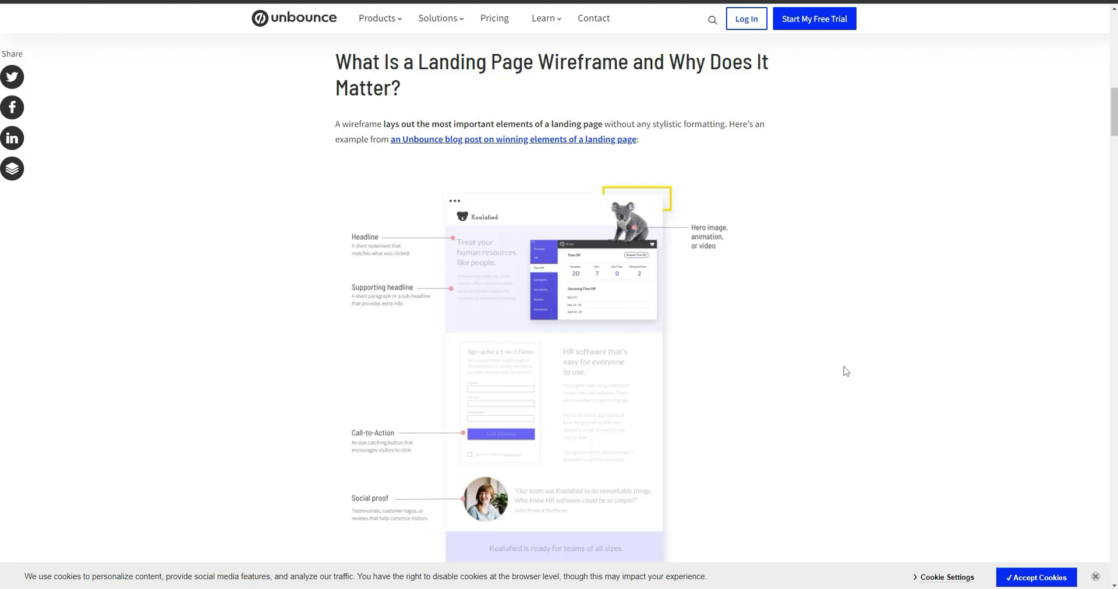
scroll(823, 363, "up", 11)
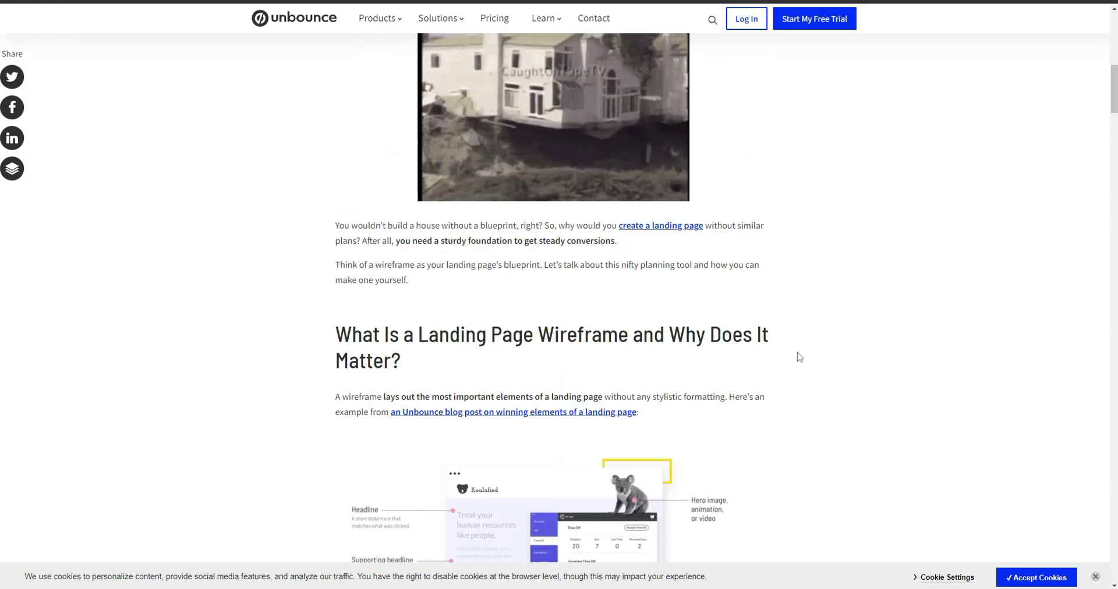
scroll(791, 367, "down", 18)
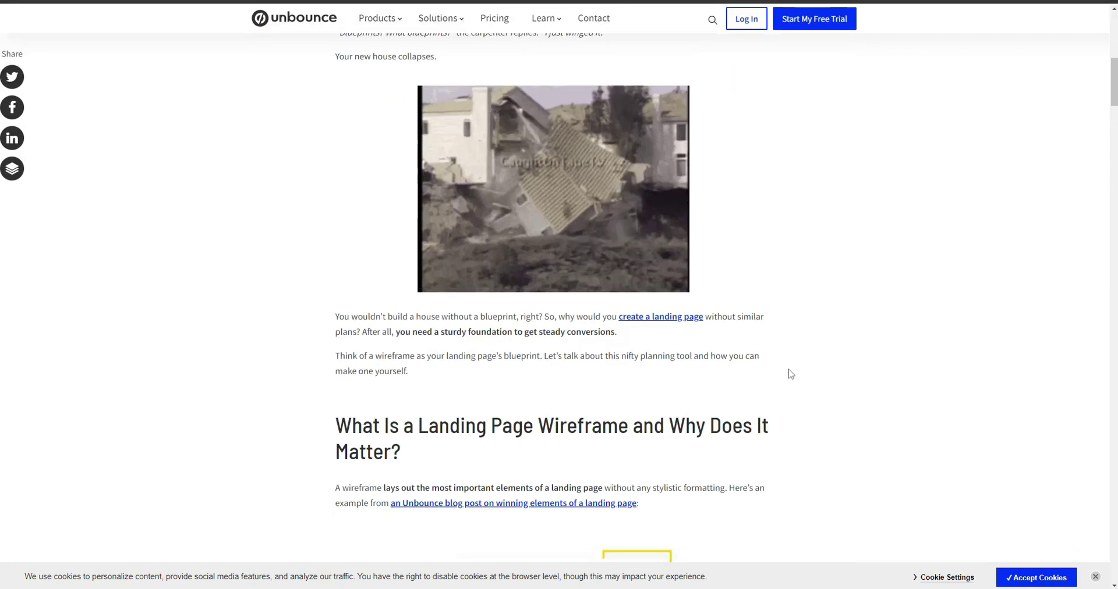
scroll(821, 388, "up", 2)
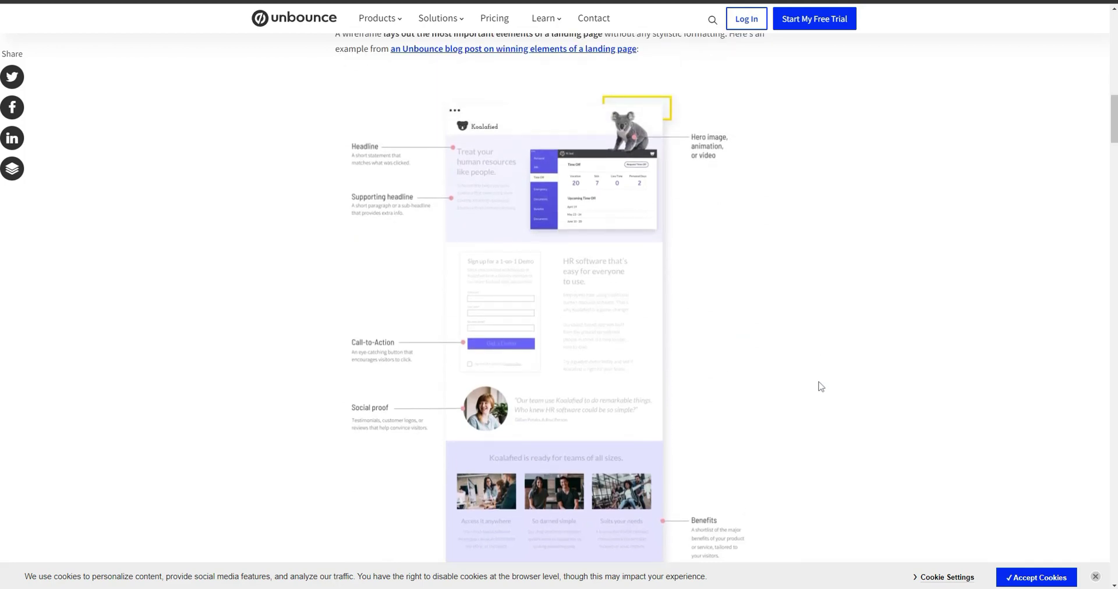
scroll(821, 387, "up", 2)
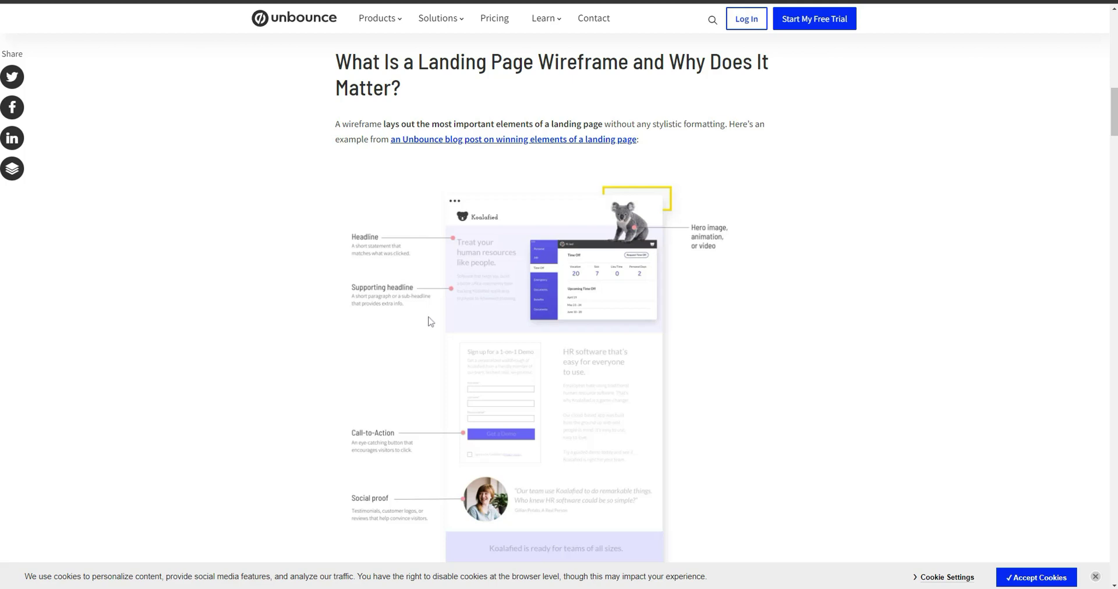
scroll(616, 336, "down", 8)
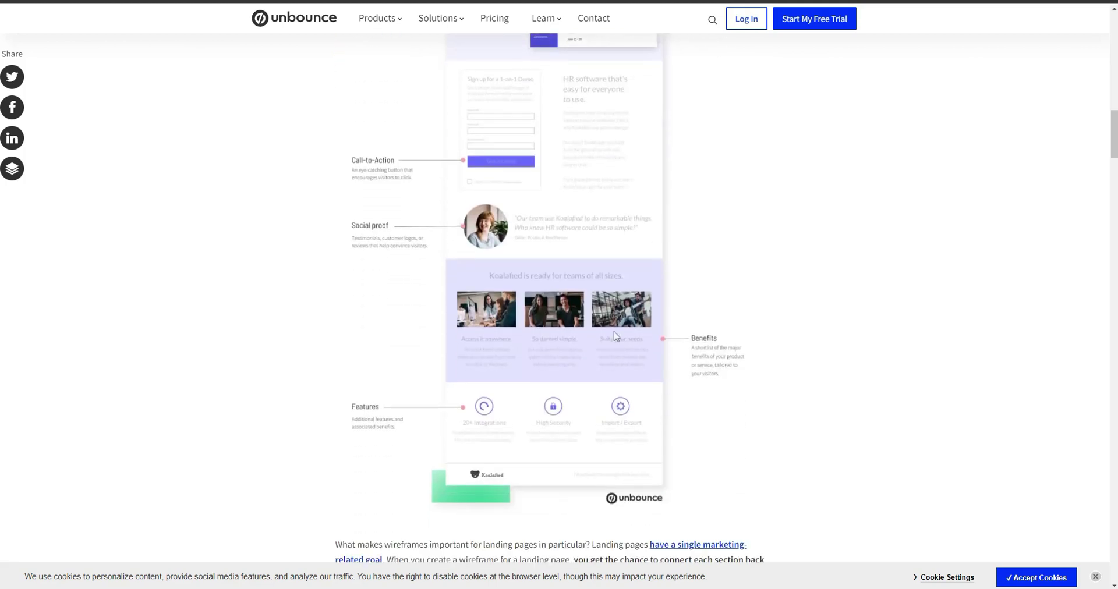
scroll(614, 332, "down", 6)
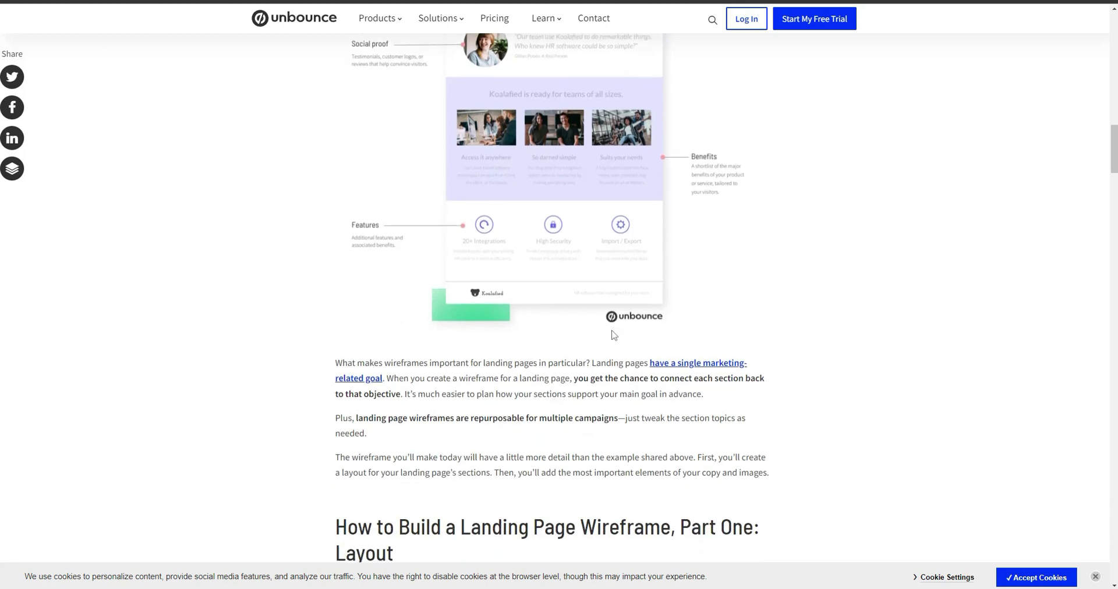
Examine the article's Part One layout wireframe from header to footer, along with the layout tips below it
scroll(613, 329, "down", 8)
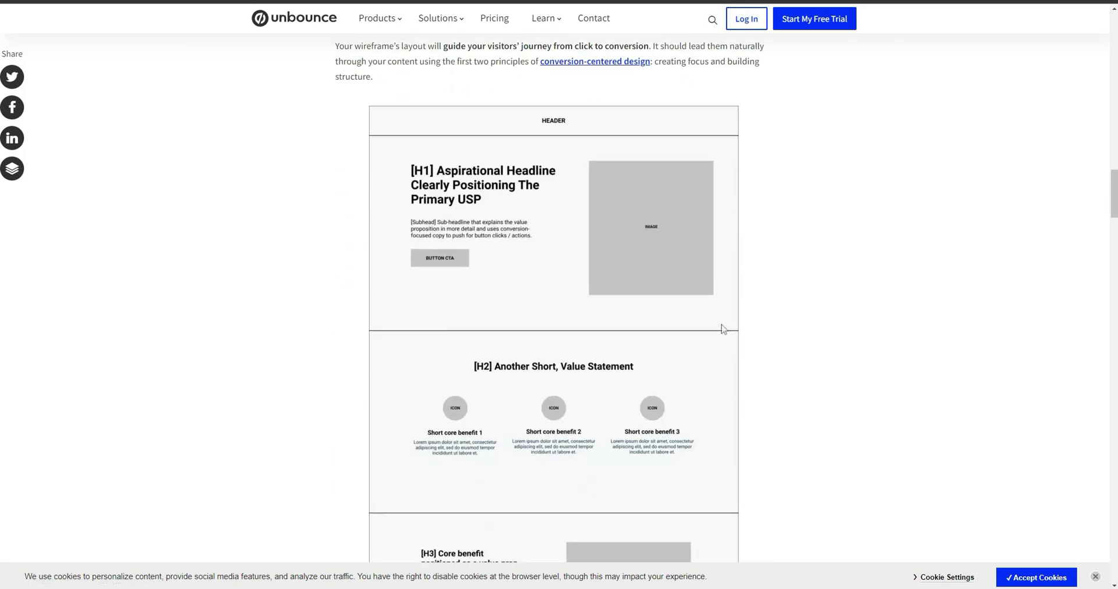
scroll(722, 327, "up", 2)
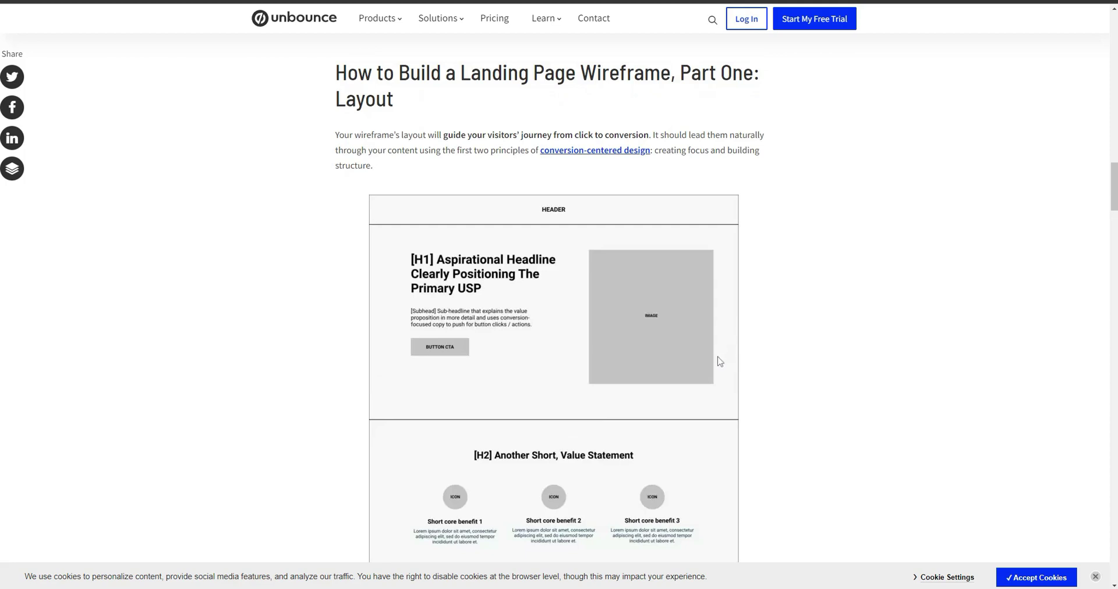
scroll(720, 361, "down", 2)
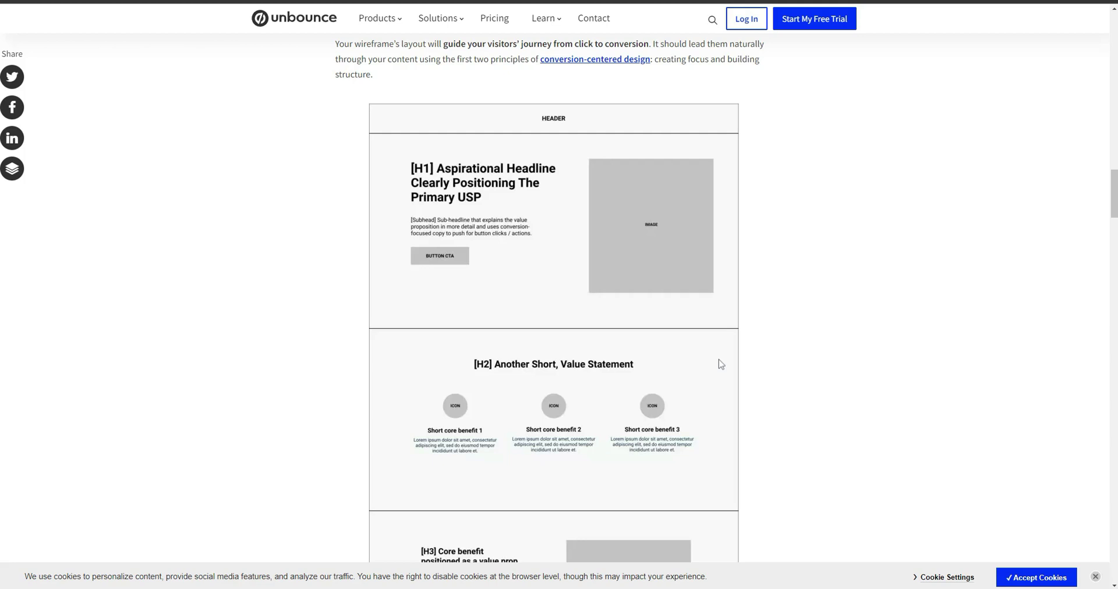
scroll(721, 364, "down", 2)
scroll(721, 365, "down", 10)
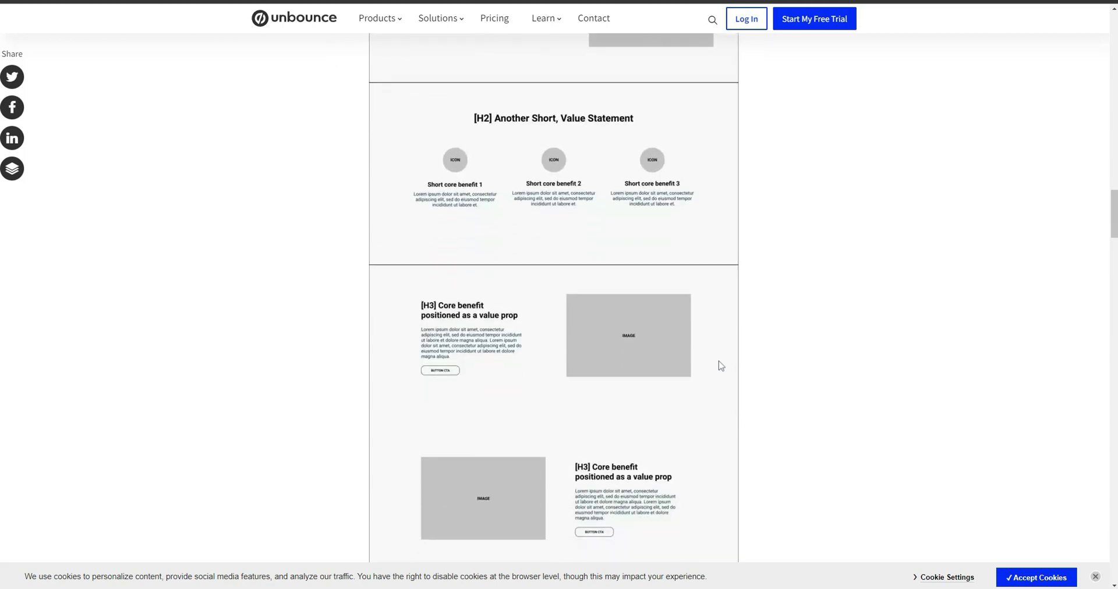
scroll(720, 365, "down", 7)
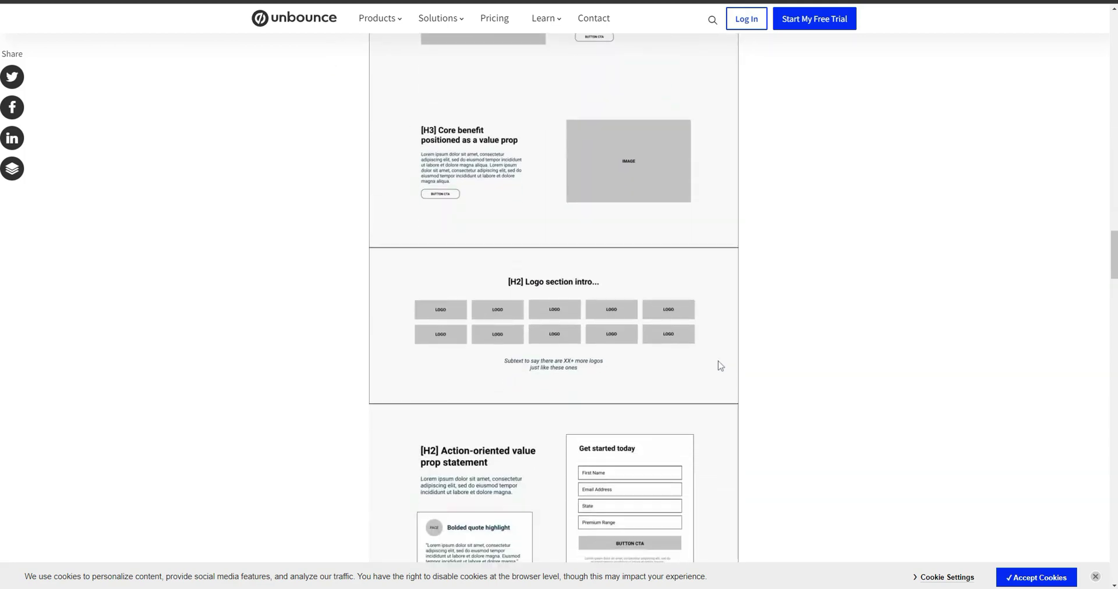
scroll(721, 366, "down", 4)
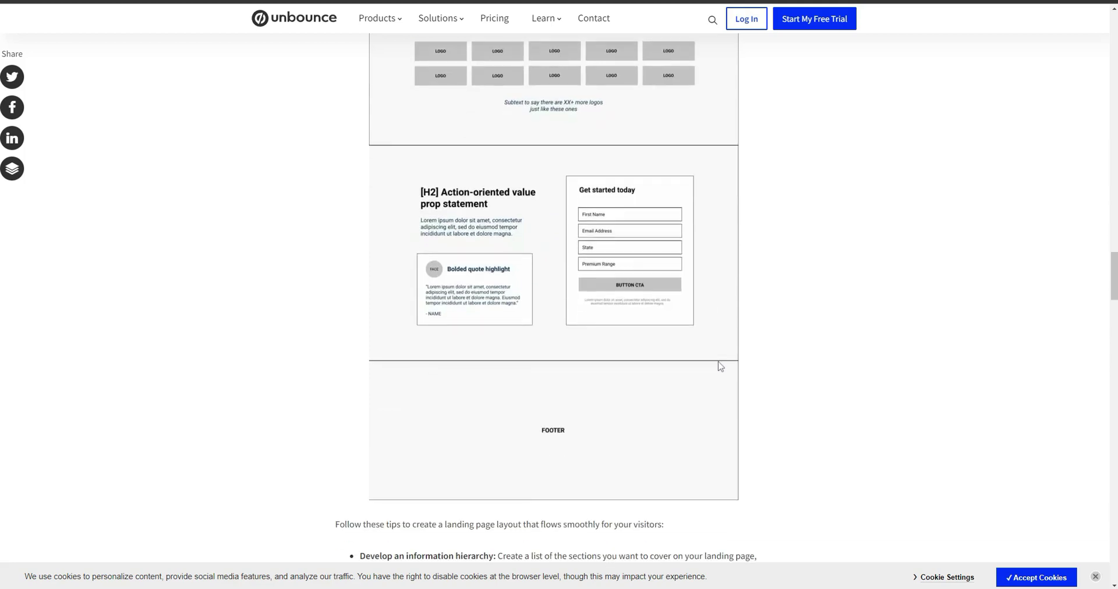
scroll(721, 366, "down", 6)
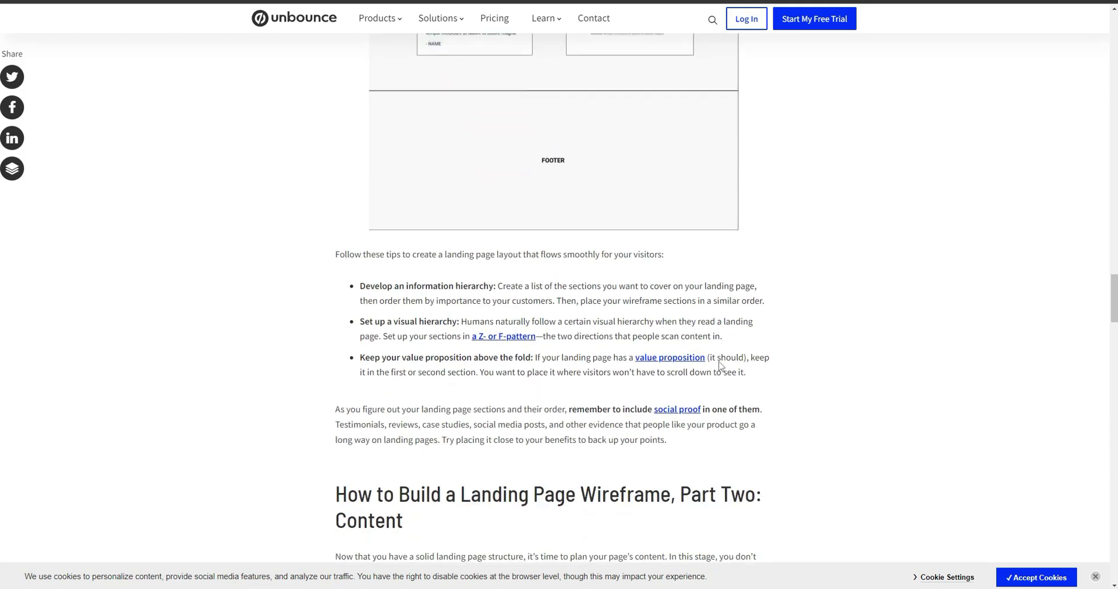
scroll(721, 366, "down", 4)
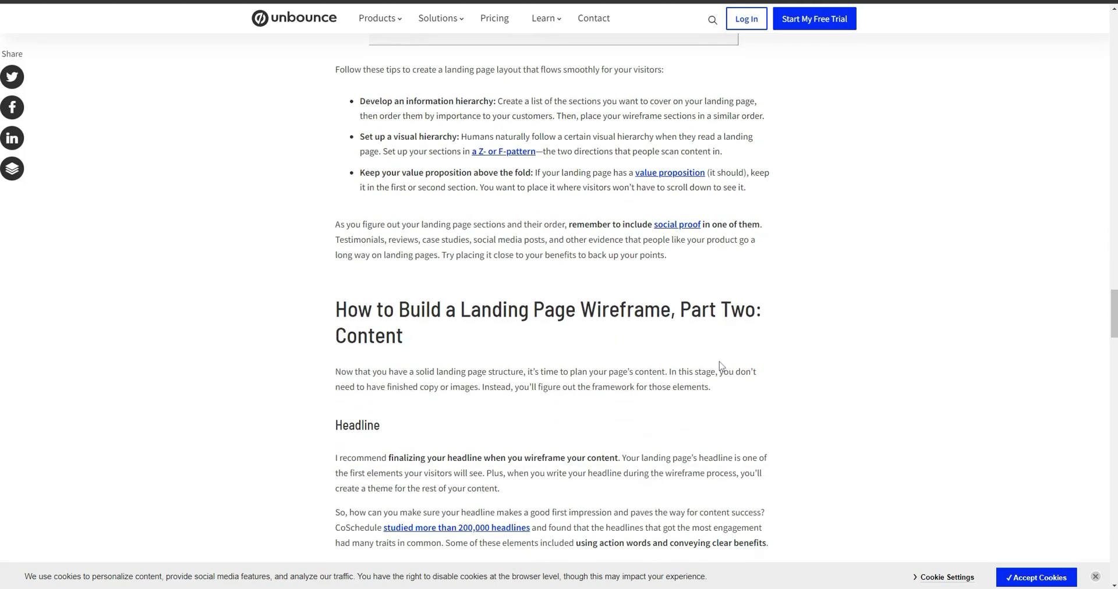
Skim the Part Two headline advice and Mixmax example, and revisit the Part One layout wireframe's sections up to its header
scroll(721, 362, "down", 2)
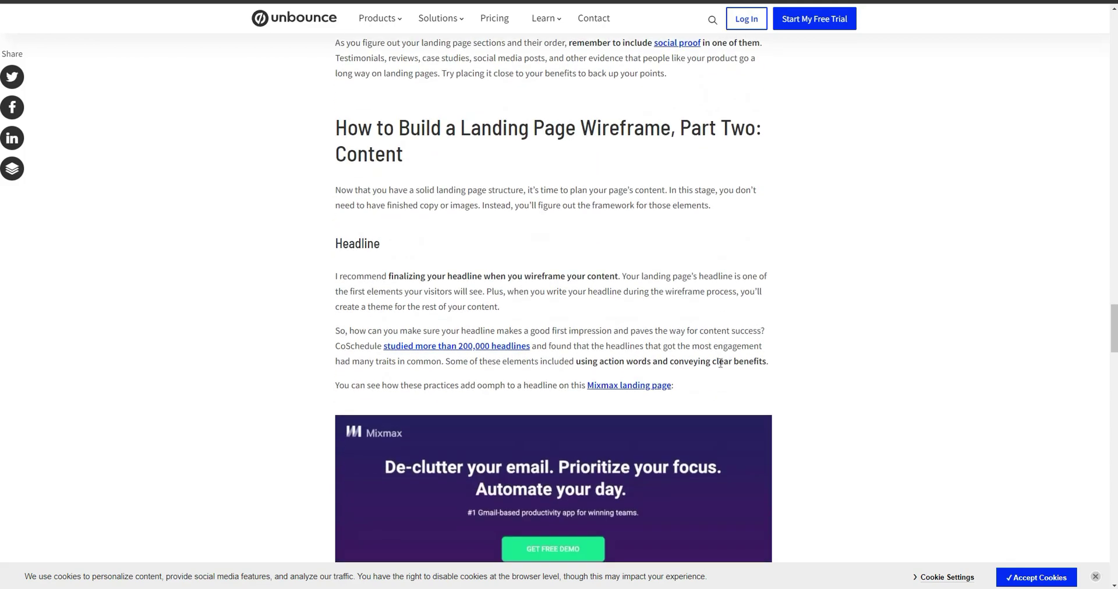
scroll(720, 363, "down", 7)
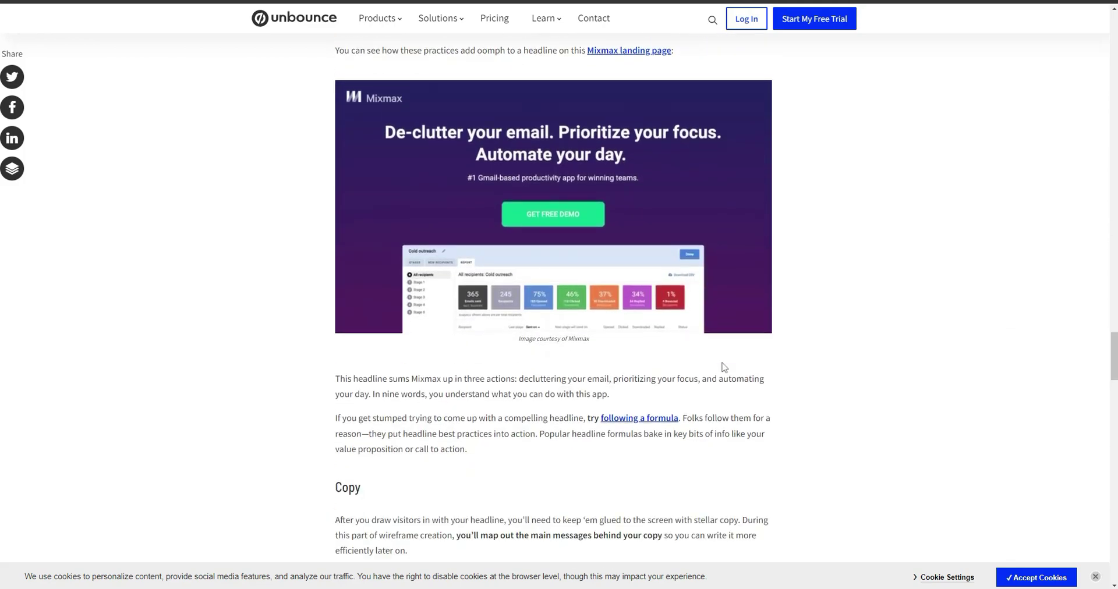
scroll(724, 367, "up", 20)
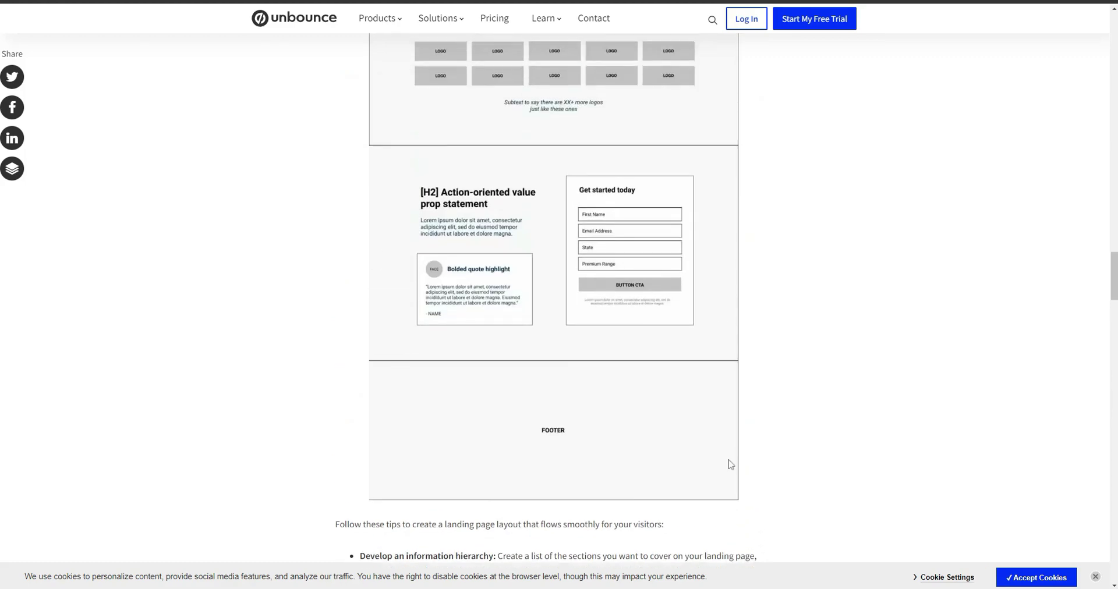
scroll(731, 464, "up", 11)
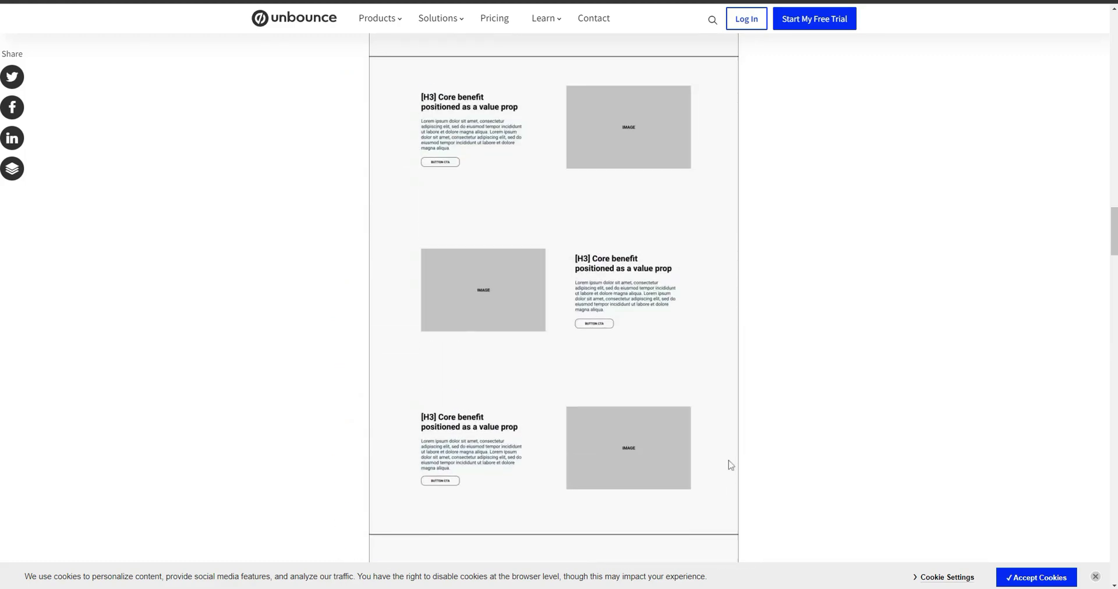
scroll(731, 464, "up", 10)
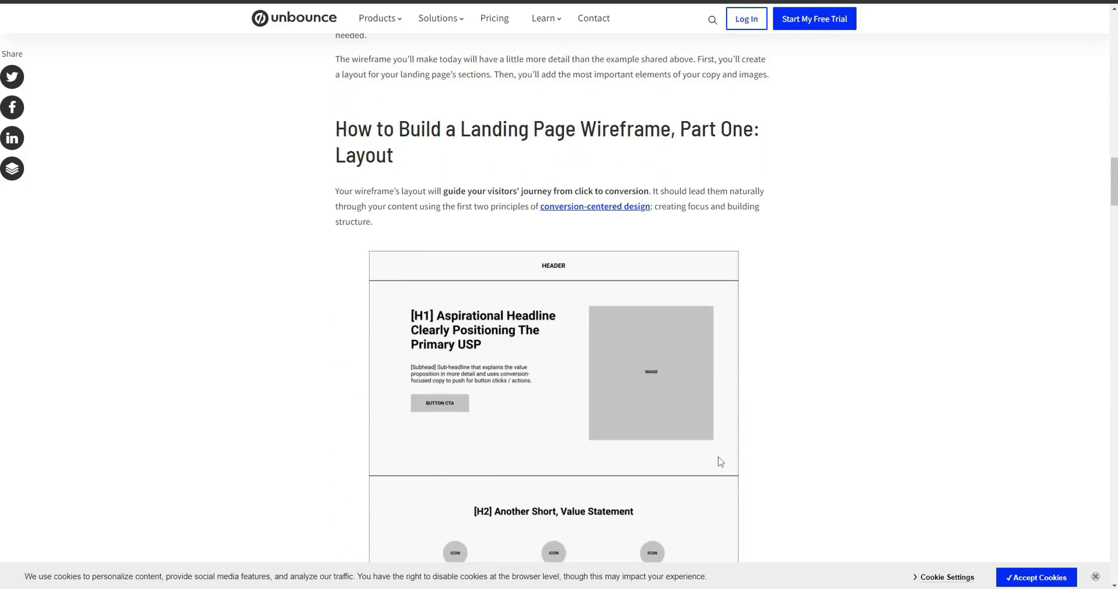
scroll(721, 462, "up", 1)
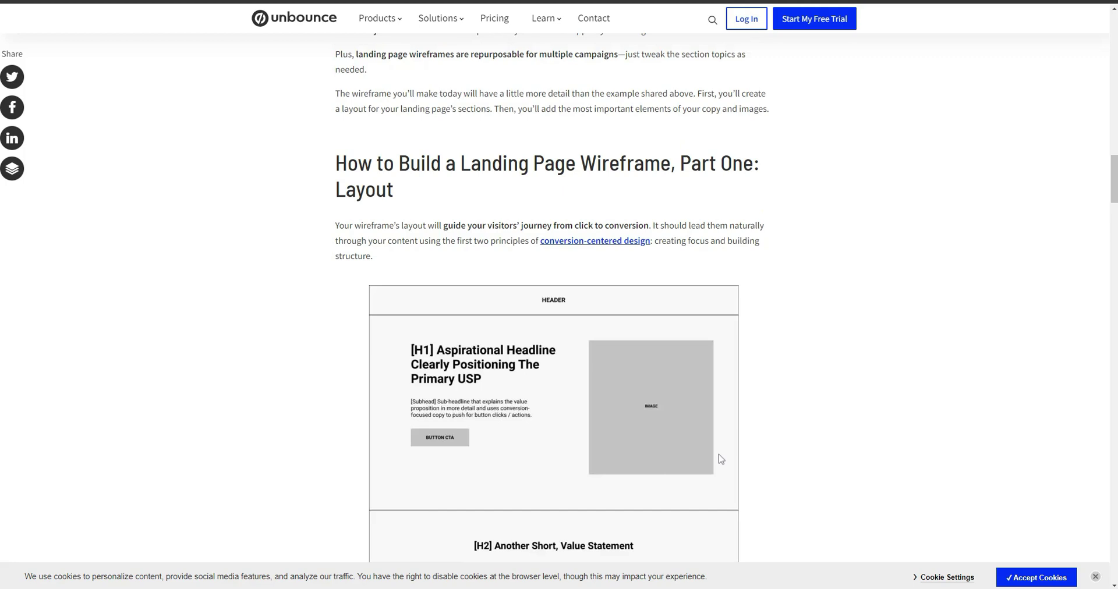
scroll(721, 460, "down", 8)
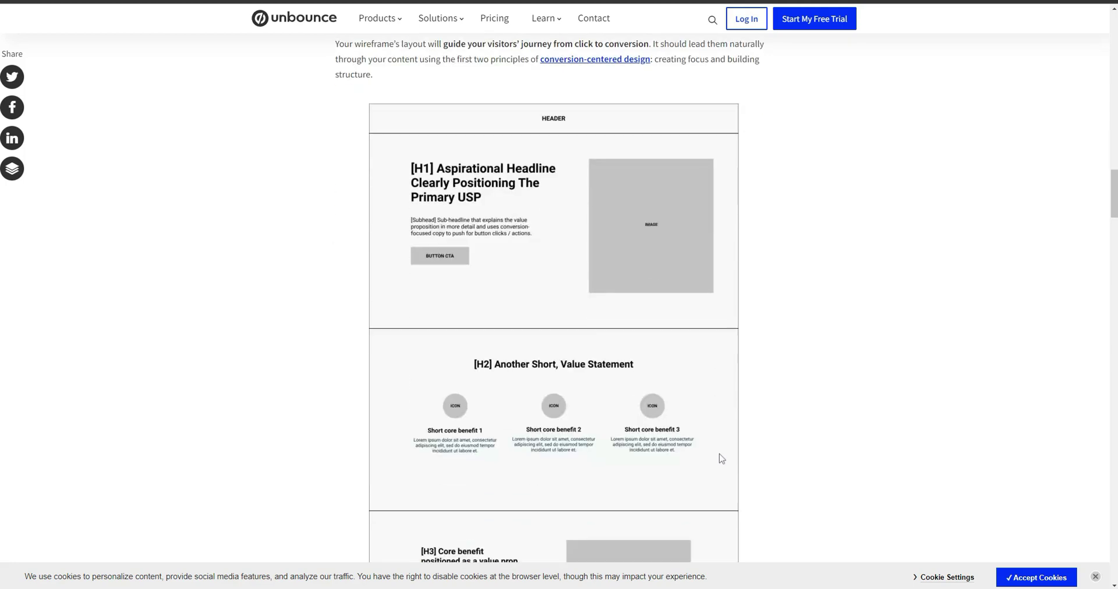
scroll(721, 460, "up", 4)
scroll(721, 459, "up", 2)
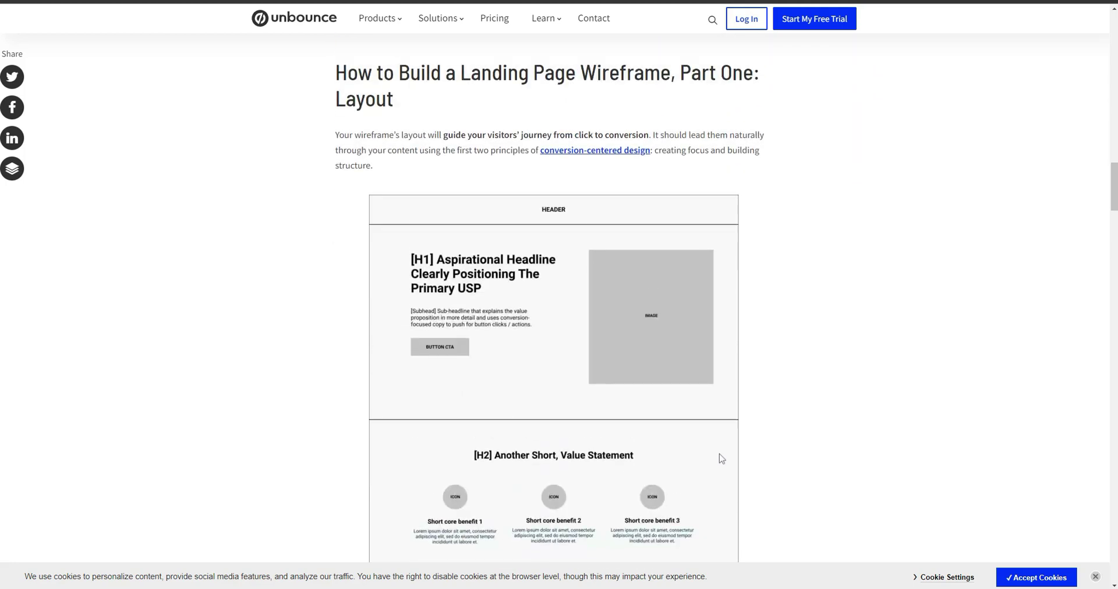
Study how the Part One wireframe arranges text and images across its hero, short-benefit and core-benefit sections
scroll(721, 460, "down", 2)
scroll(721, 460, "down", 4)
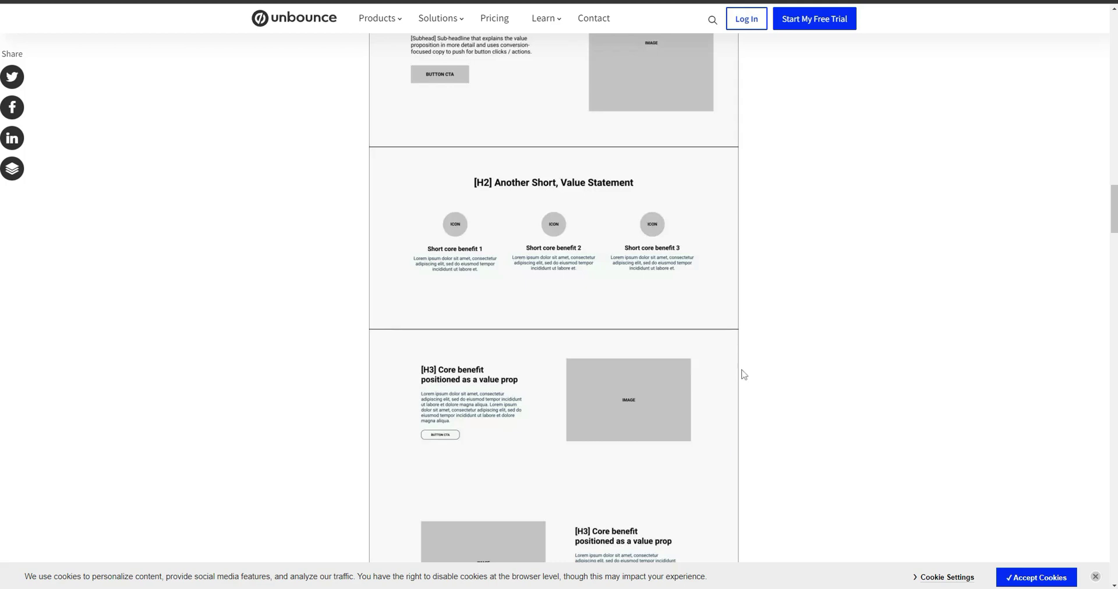
scroll(751, 375, "down", 1)
scroll(752, 377, "up", 3)
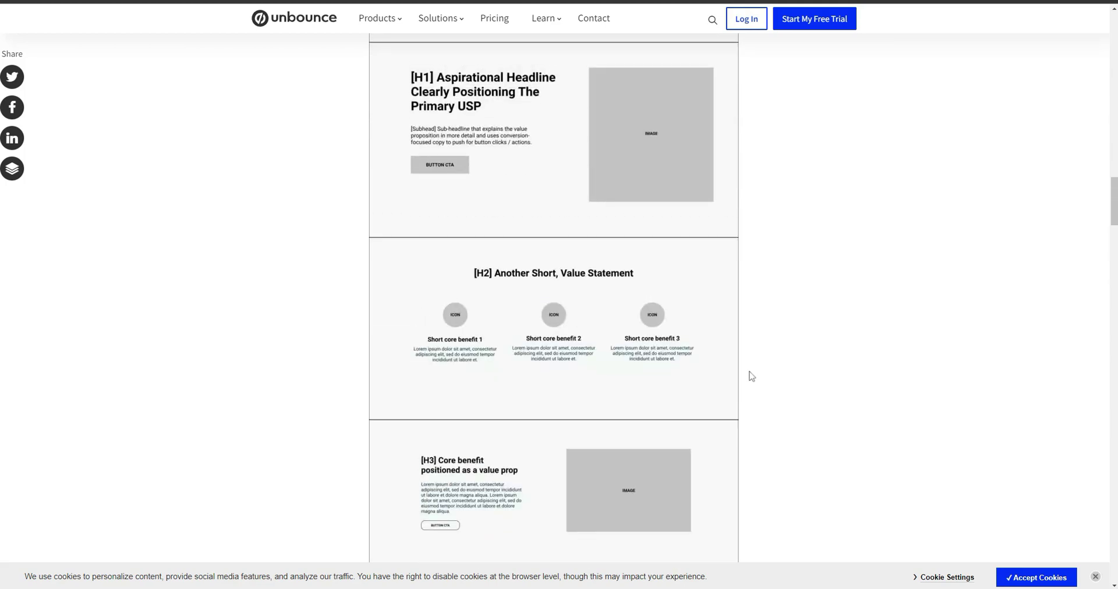
scroll(751, 376, "up", 7)
scroll(691, 292, "down", 2)
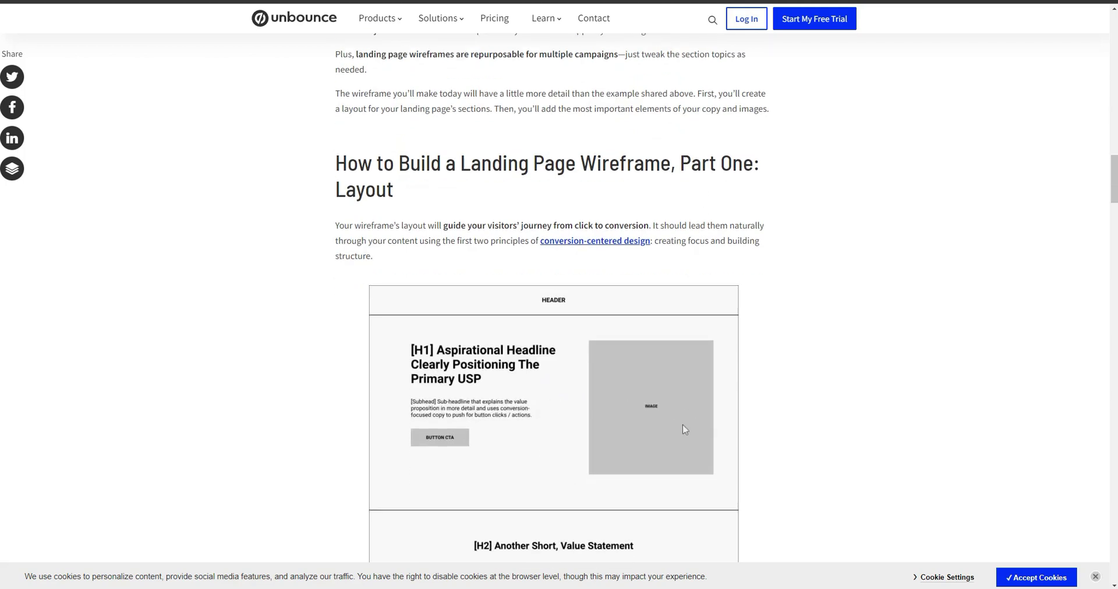
scroll(685, 430, "down", 2)
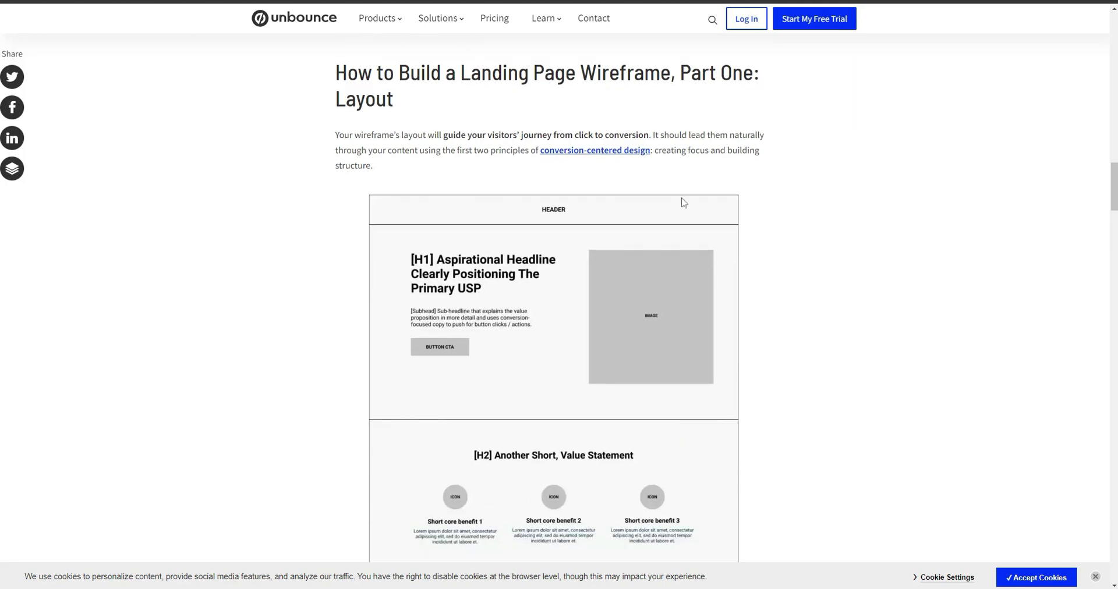
scroll(866, 265, "down", 1)
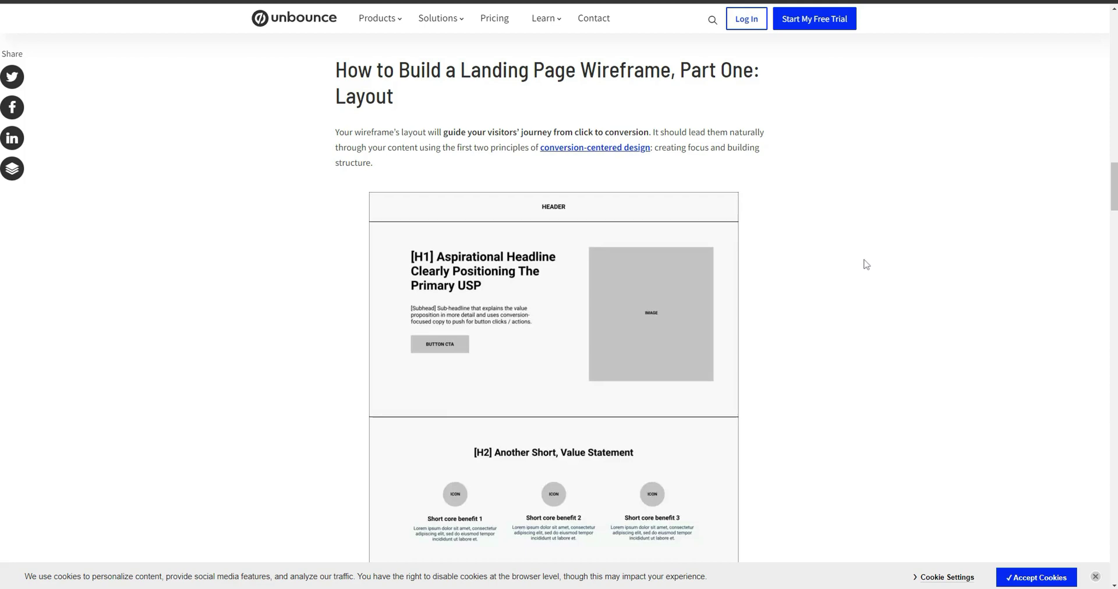
scroll(867, 264, "down", 3)
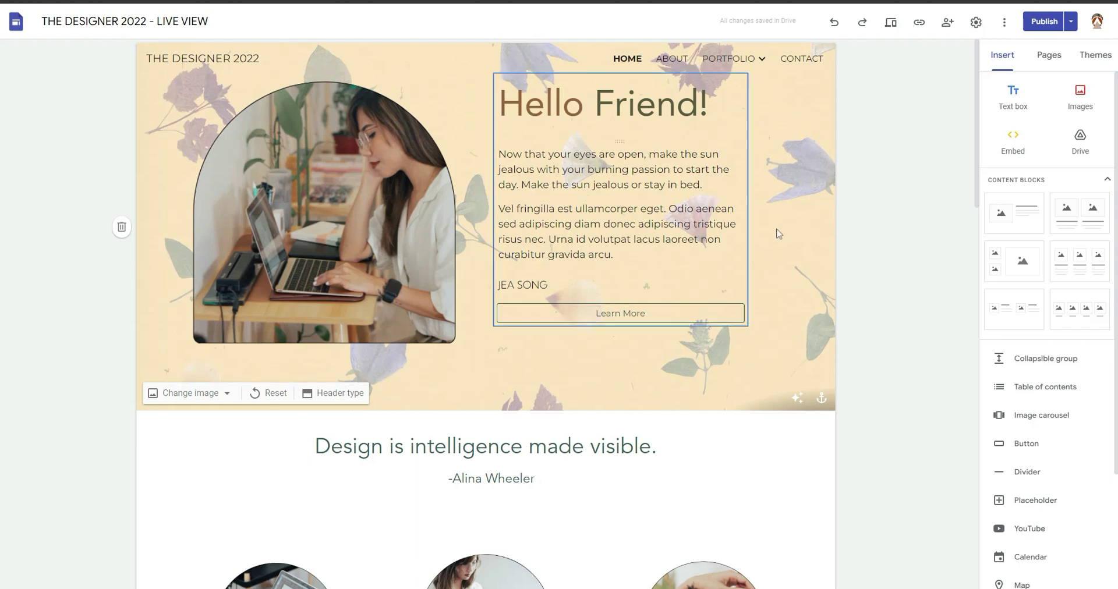
Place the header's arched photo on the other side of the "Hello Friend!" text and check their stacking order in the phone preview
left_click_drag(329, 230, 781, 194)
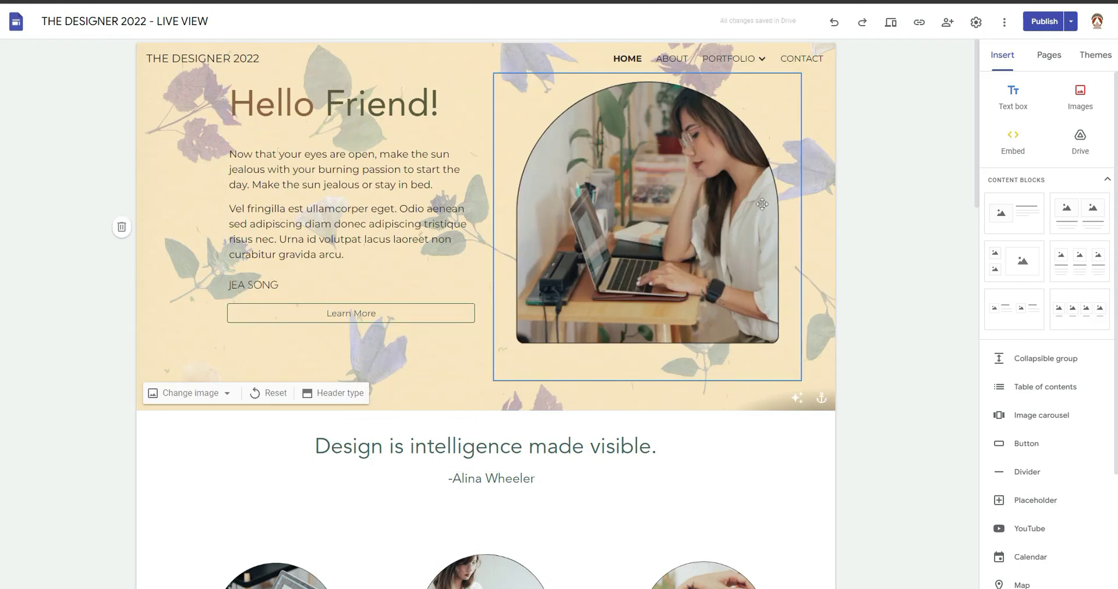
left_click(890, 22)
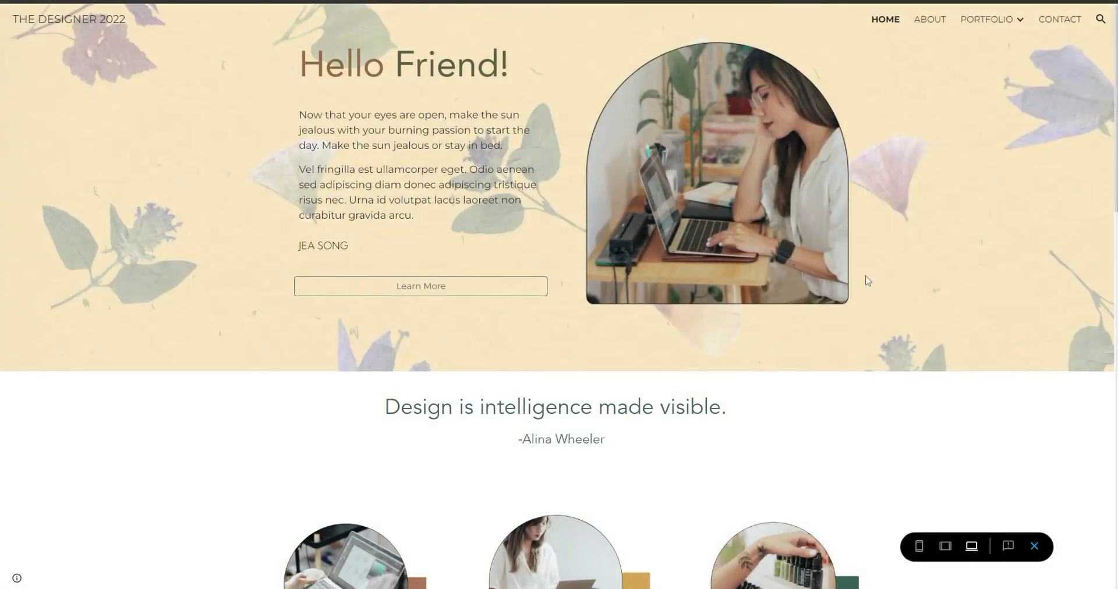
left_click(920, 548)
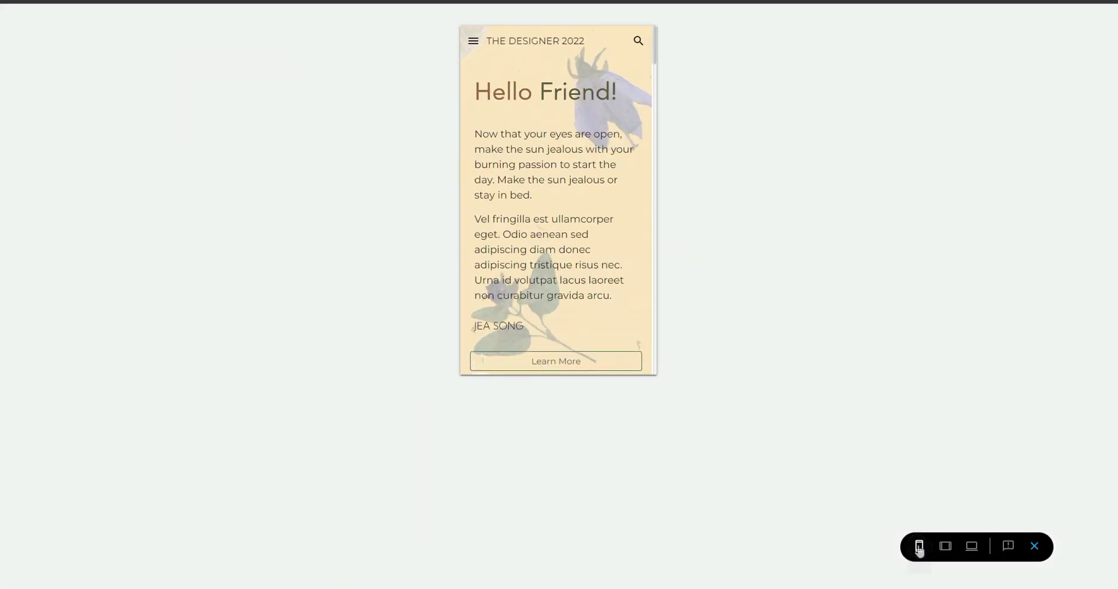
scroll(634, 243, "down", 6)
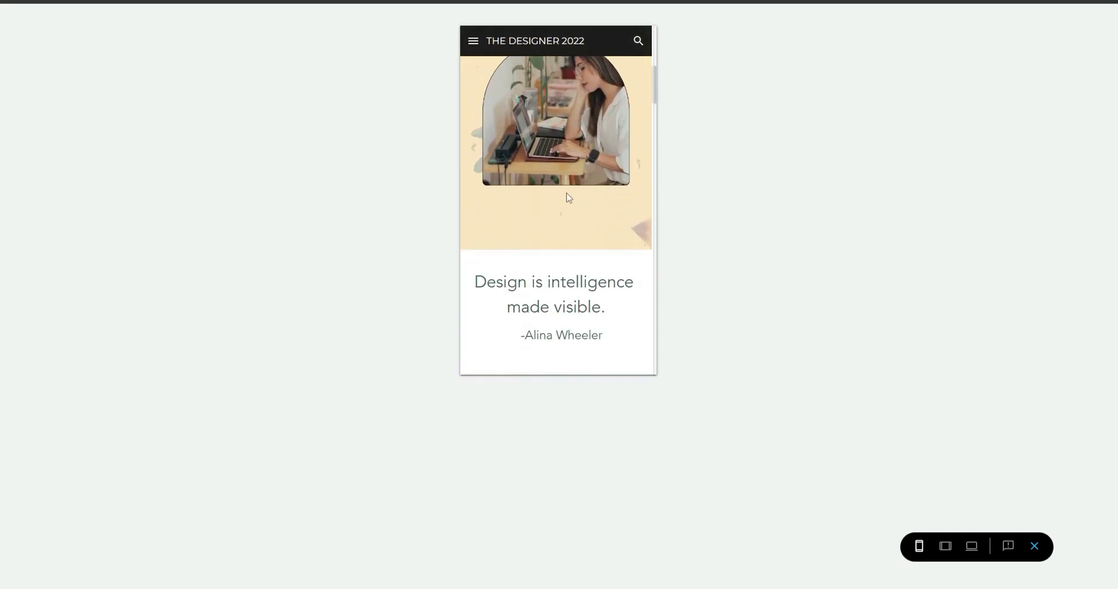
scroll(574, 203, "up", 2)
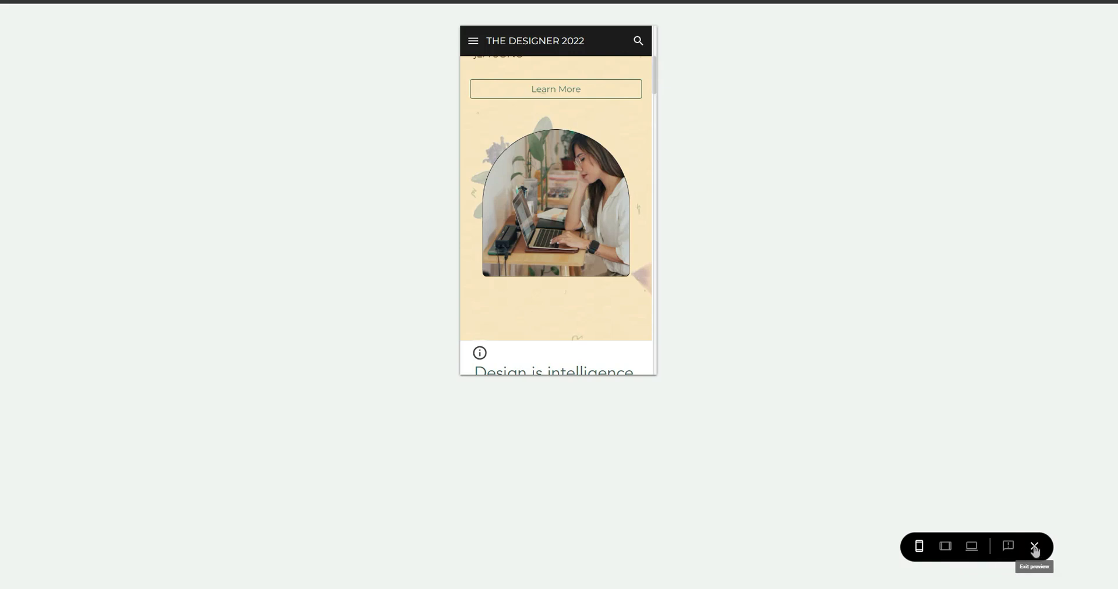
Switch to the large screen preview and mark the header's text, photo and the gap between them with red arrows and a circle
left_click(972, 547)
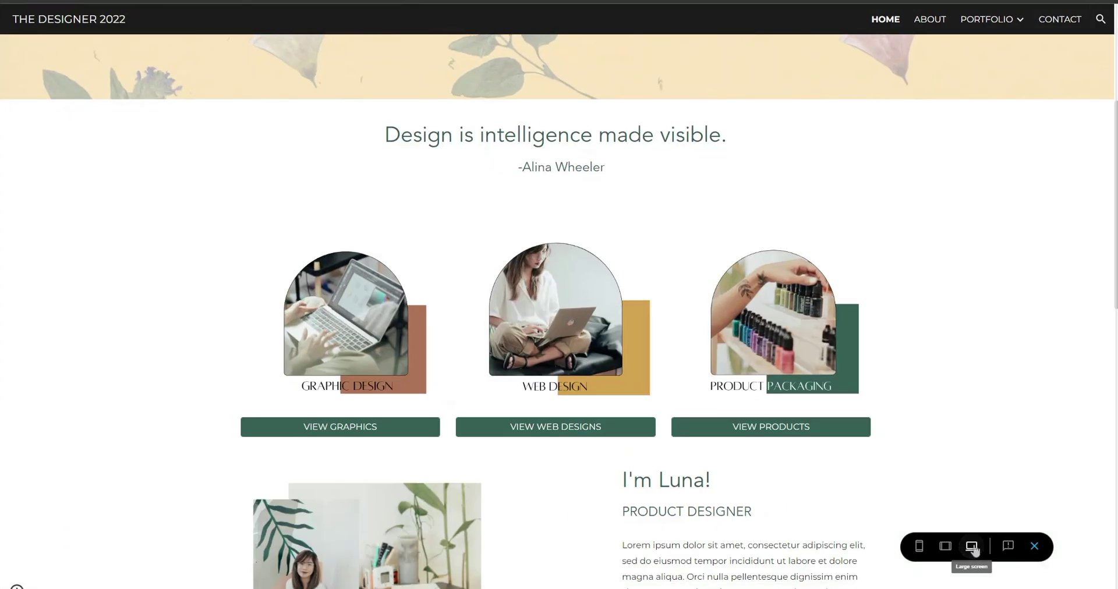
scroll(629, 260, "up", 5)
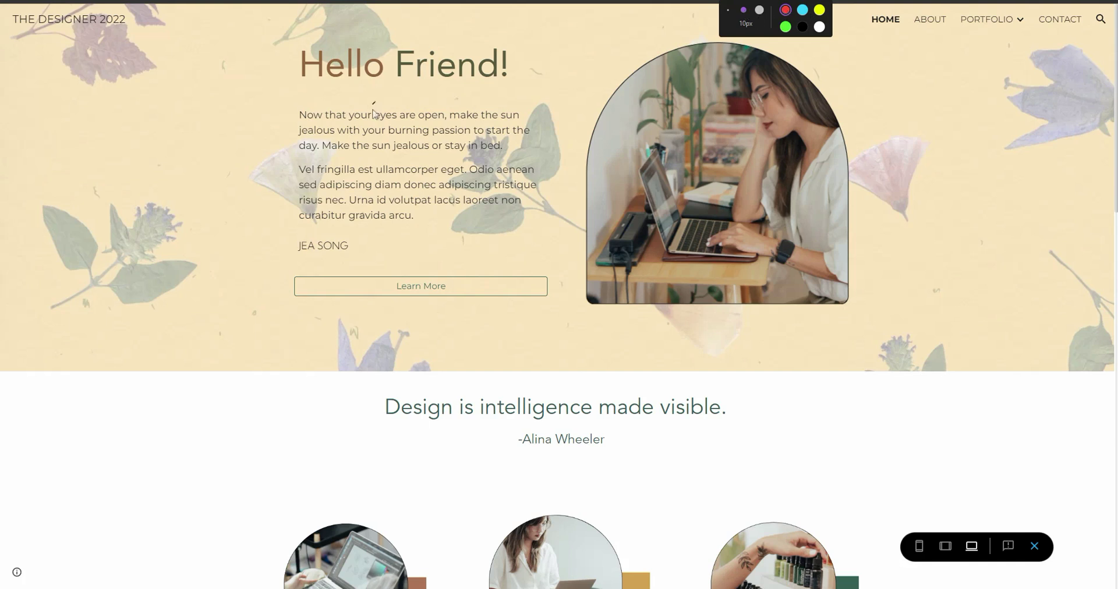
mouse_move(115, 163)
left_mouse_down()
mouse_move(355, 182)
mouse_move(272, 205)
left_mouse_up()
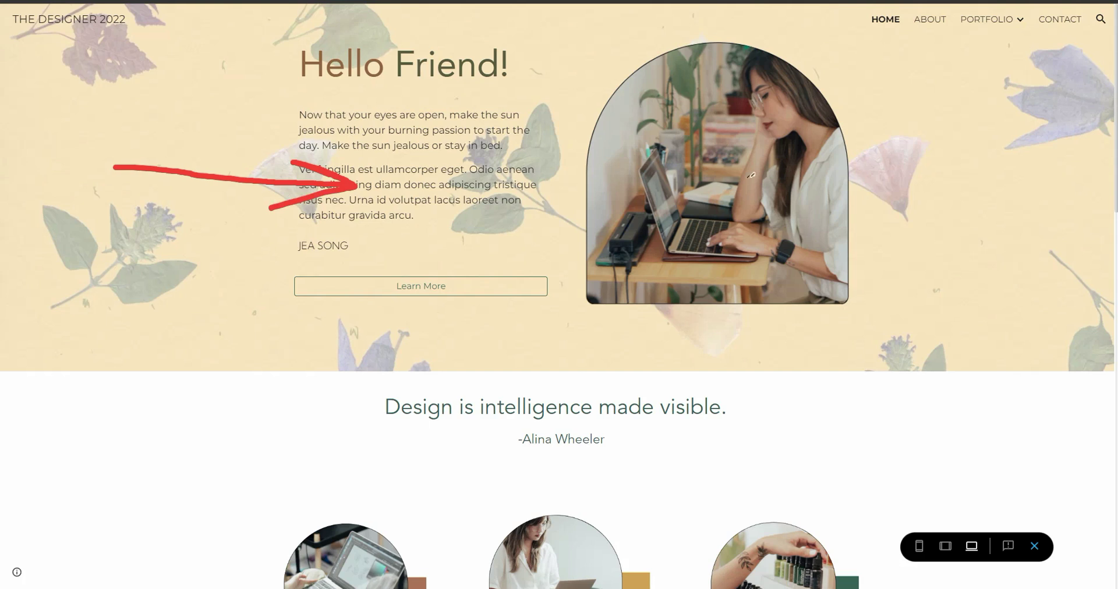
mouse_move(1092, 173)
left_mouse_down()
mouse_move(732, 182)
mouse_move(903, 148)
left_mouse_up()
left_click_drag(735, 182, 926, 231)
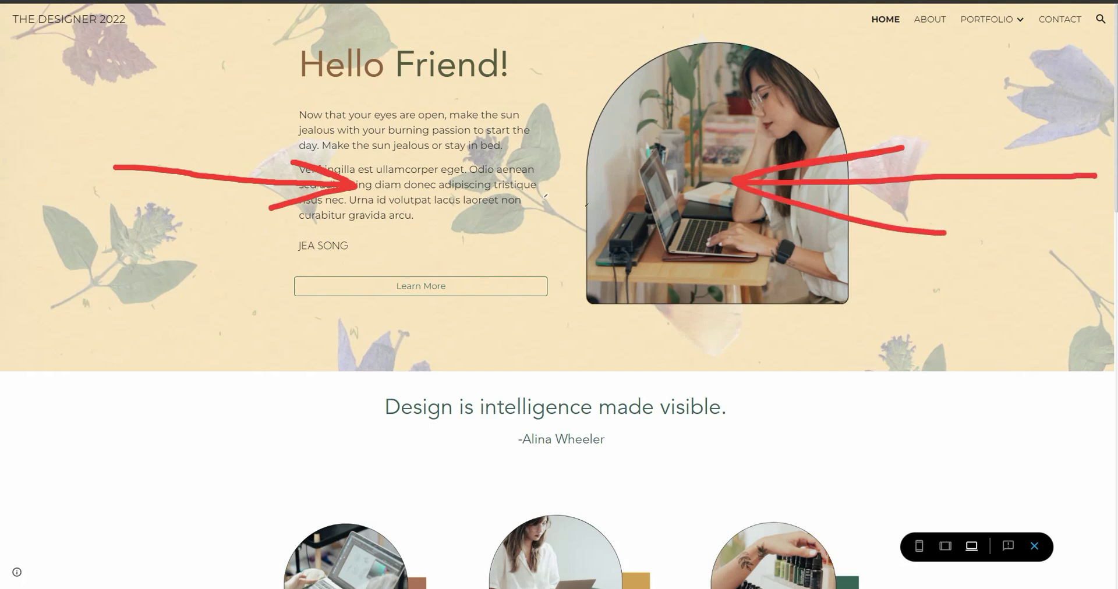
mouse_move(562, 41)
left_mouse_down()
mouse_move(559, 232)
mouse_move(550, 220)
mouse_move(608, 161)
left_mouse_up()
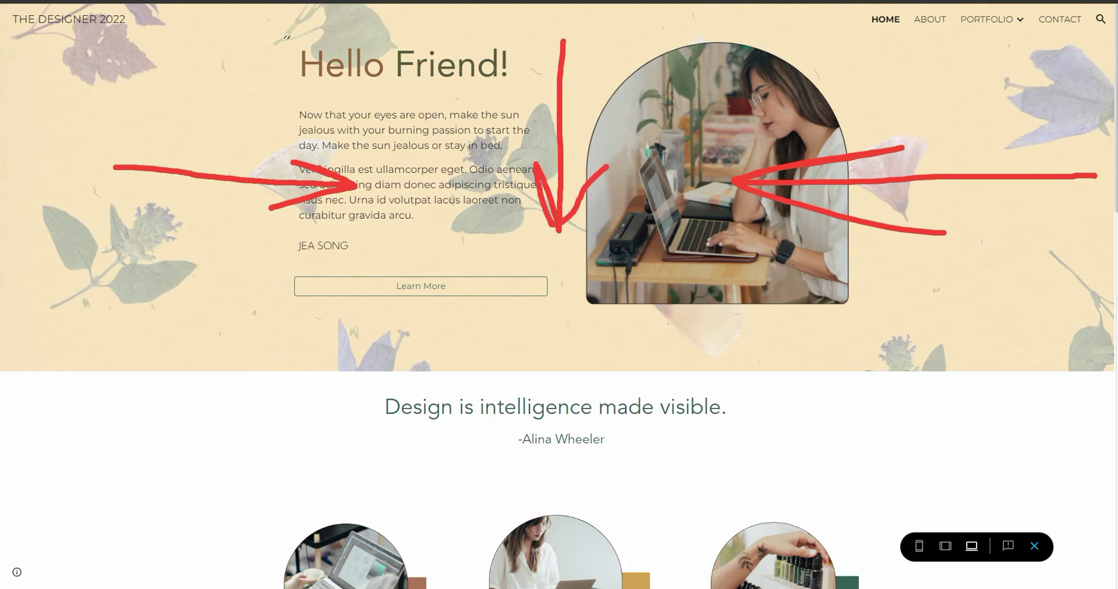
mouse_move(454, 56)
left_mouse_down()
mouse_move(287, 163)
mouse_move(538, 245)
mouse_move(443, 45)
mouse_move(412, 41)
left_mouse_up()
left_click_drag(368, 330, 589, 347)
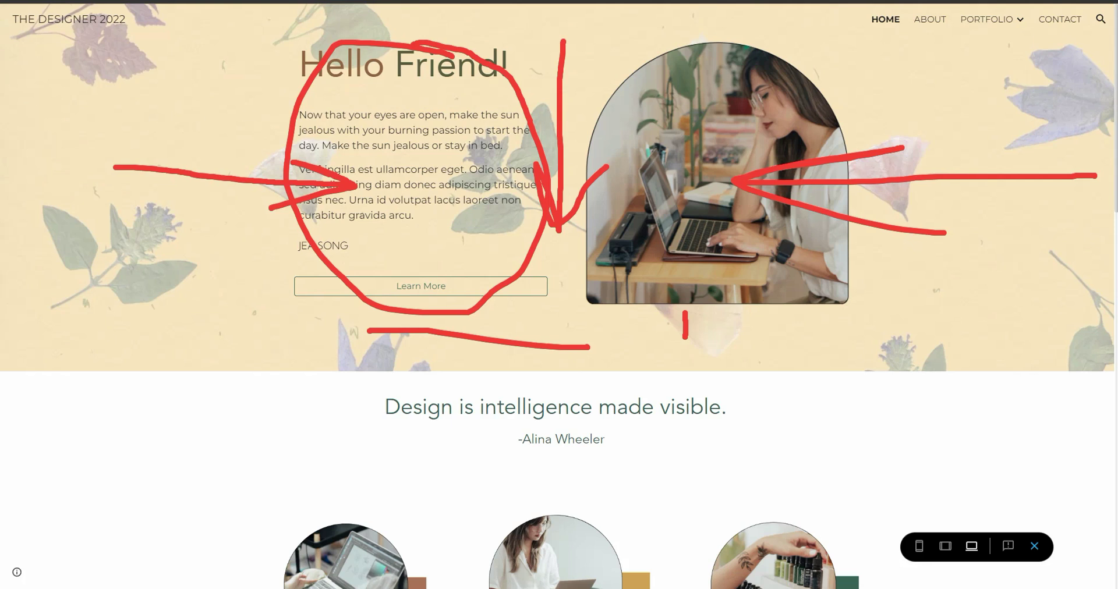
mouse_move(7, 32)
left_mouse_down()
mouse_move(524, 282)
mouse_move(1069, 87)
mouse_move(303, 93)
mouse_move(401, 396)
mouse_move(1031, 349)
left_mouse_up()
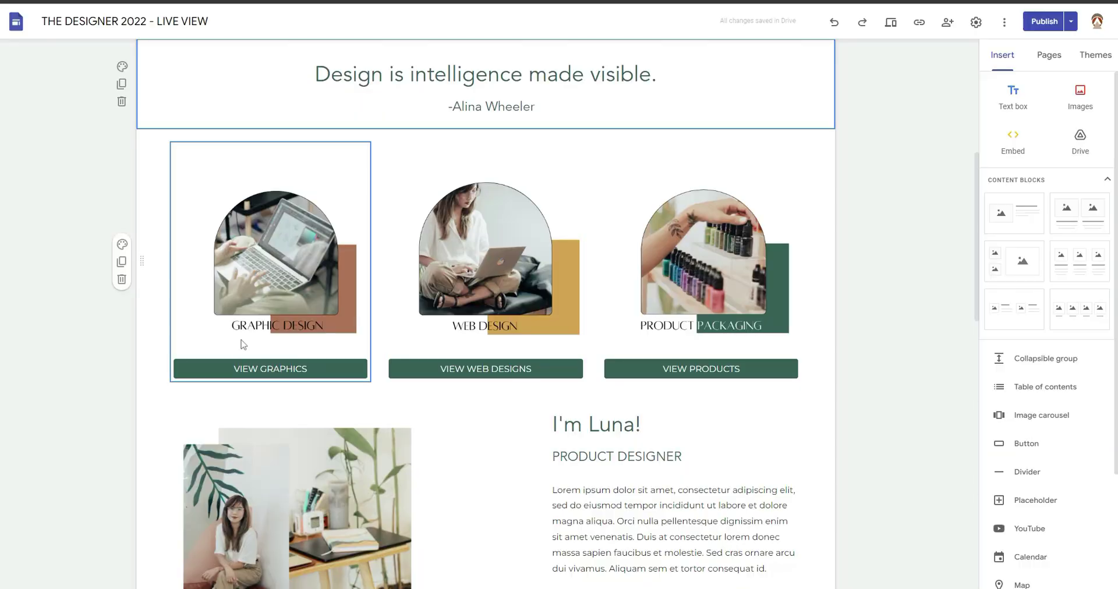
Preview the home page on a phone and examine how the product designer section's layered photo and text stack
scroll(313, 325, "down", 3)
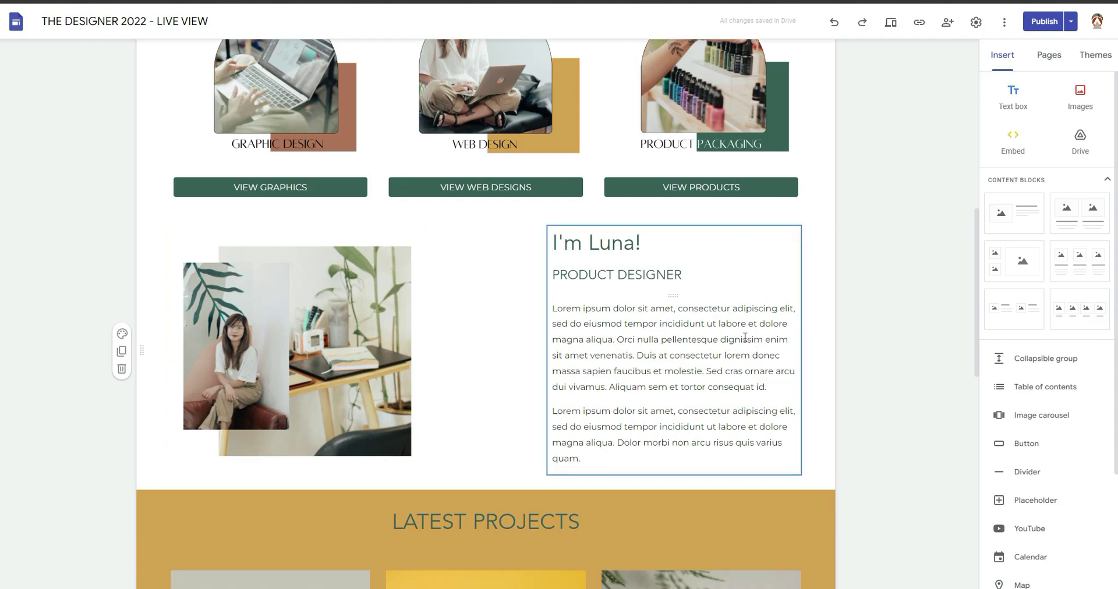
left_click(898, 34)
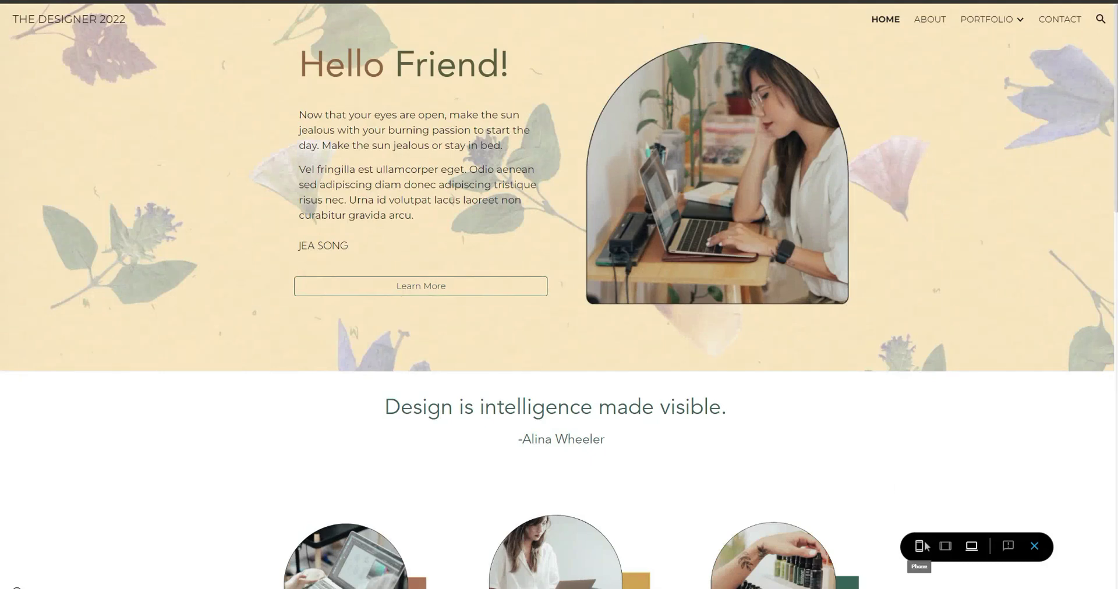
left_click(920, 546)
scroll(538, 261, "down", 5)
scroll(537, 261, "down", 15)
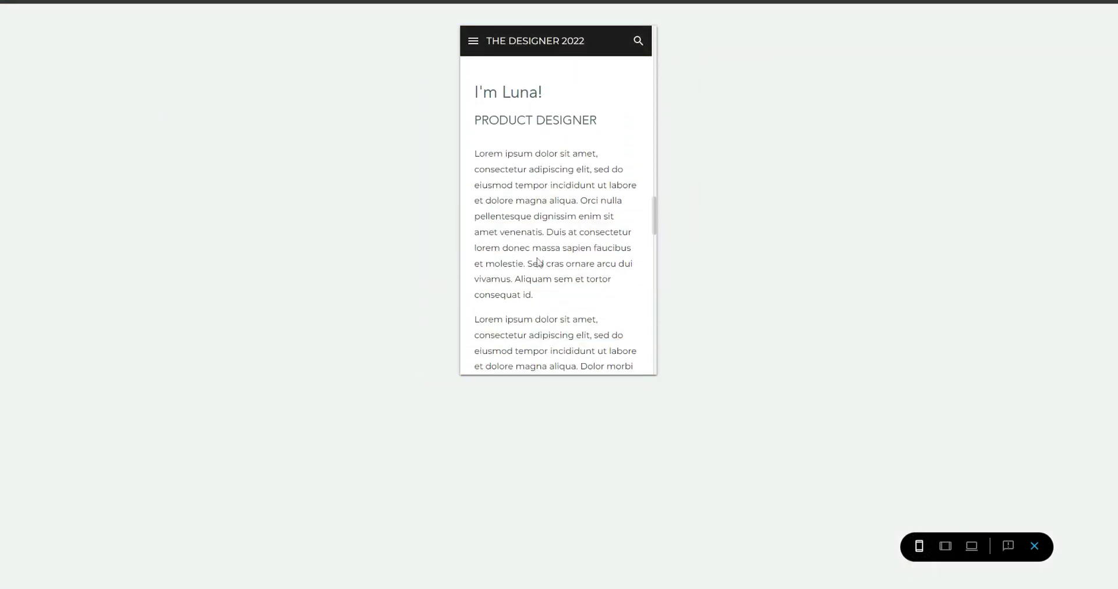
scroll(538, 262, "up", 3)
scroll(536, 132, "up", 2)
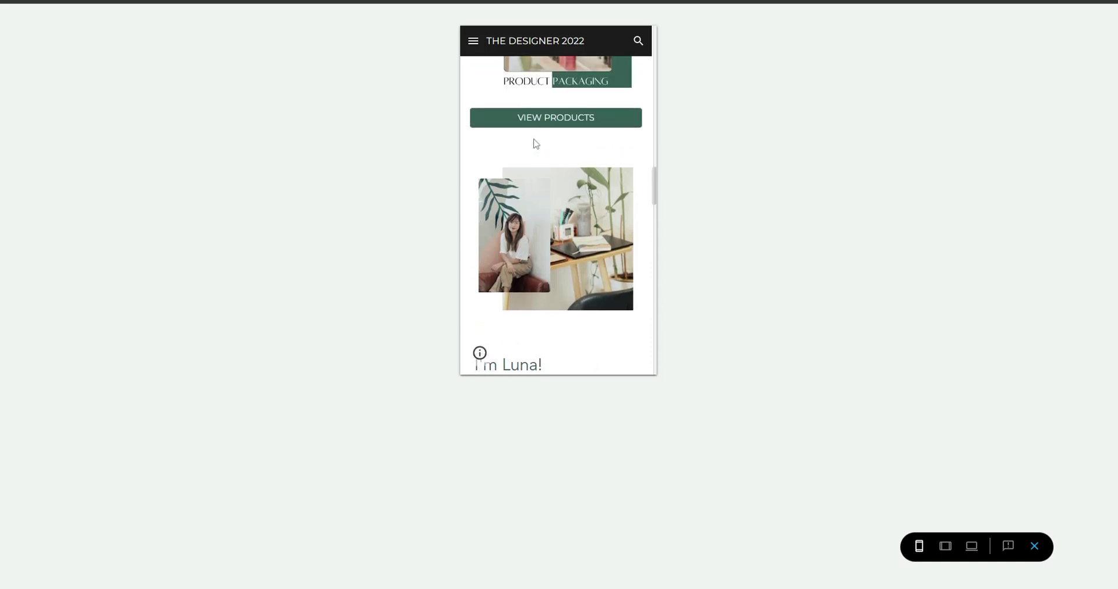
scroll(531, 145, "down", 2)
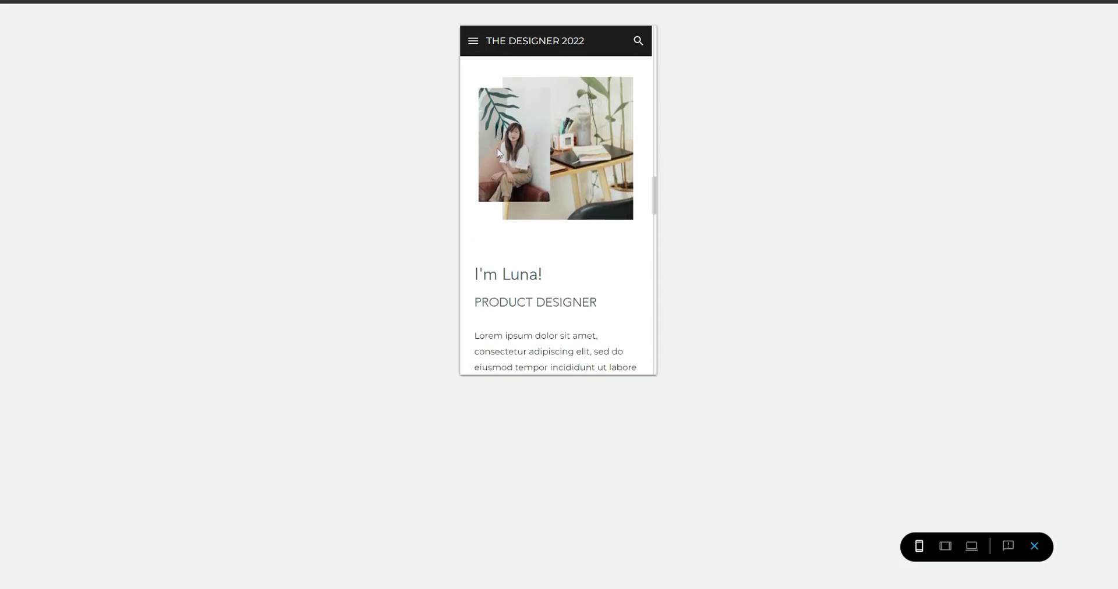
scroll(564, 152, "up", 2)
scroll(536, 125, "down", 2)
scroll(560, 161, "down", 2)
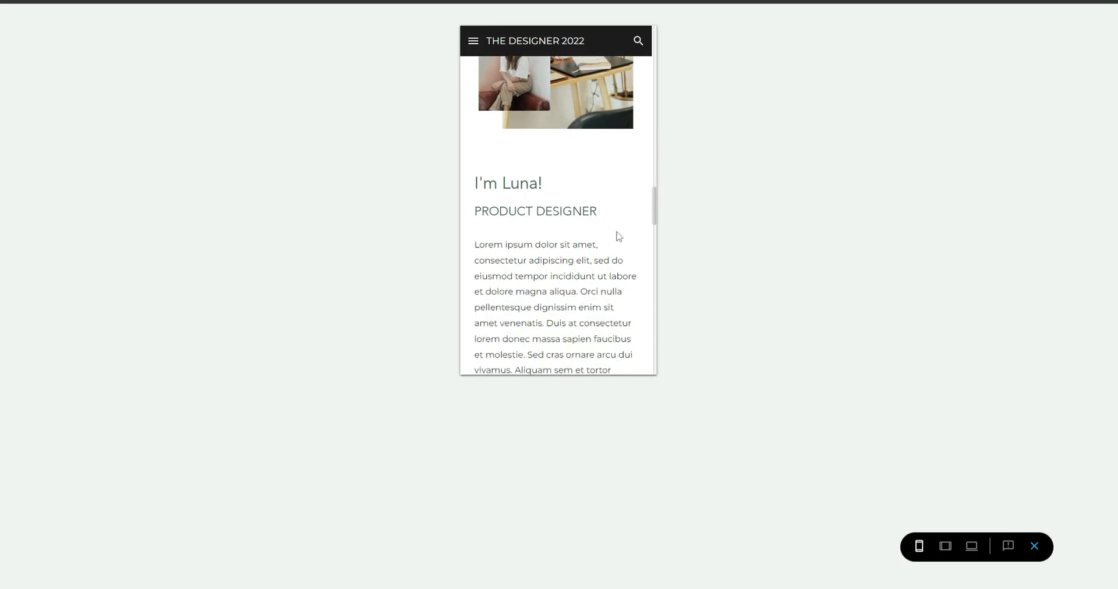
scroll(581, 217, "down", 4)
scroll(584, 199, "up", 2)
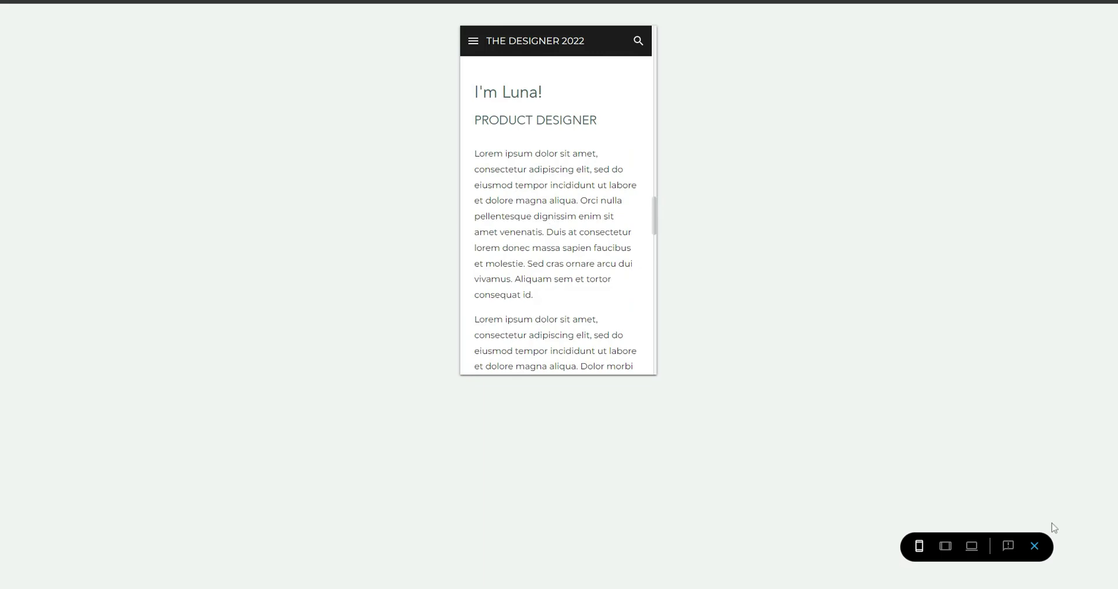
Exit the preview and inspect the product designer section's photo and text arrangement in the editor
left_click(1034, 546)
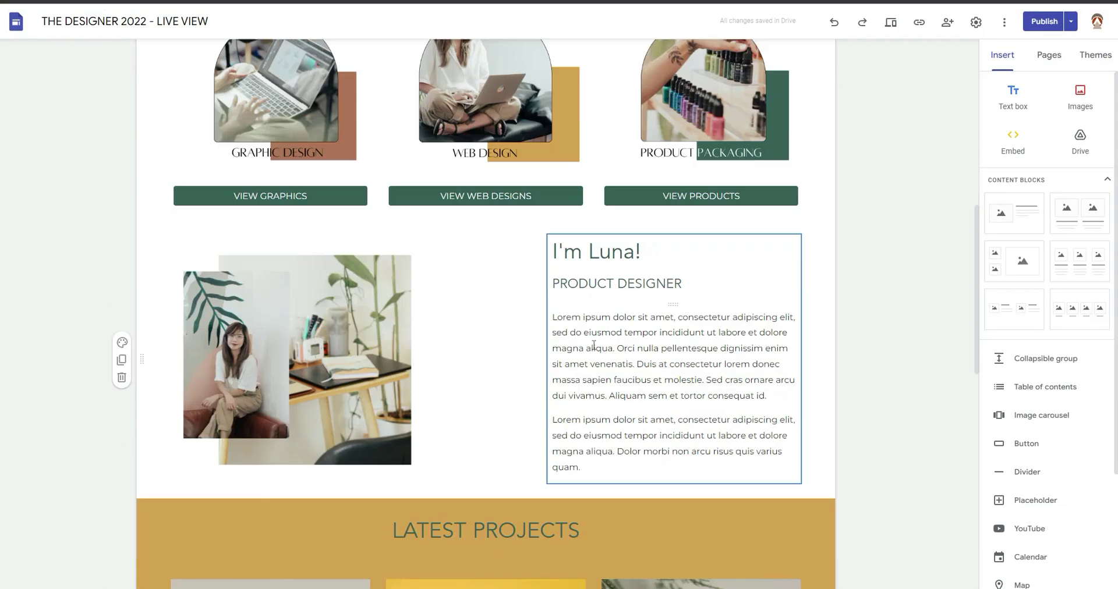
scroll(593, 345, "down", 8)
scroll(640, 257, "up", 6)
left_click(248, 220)
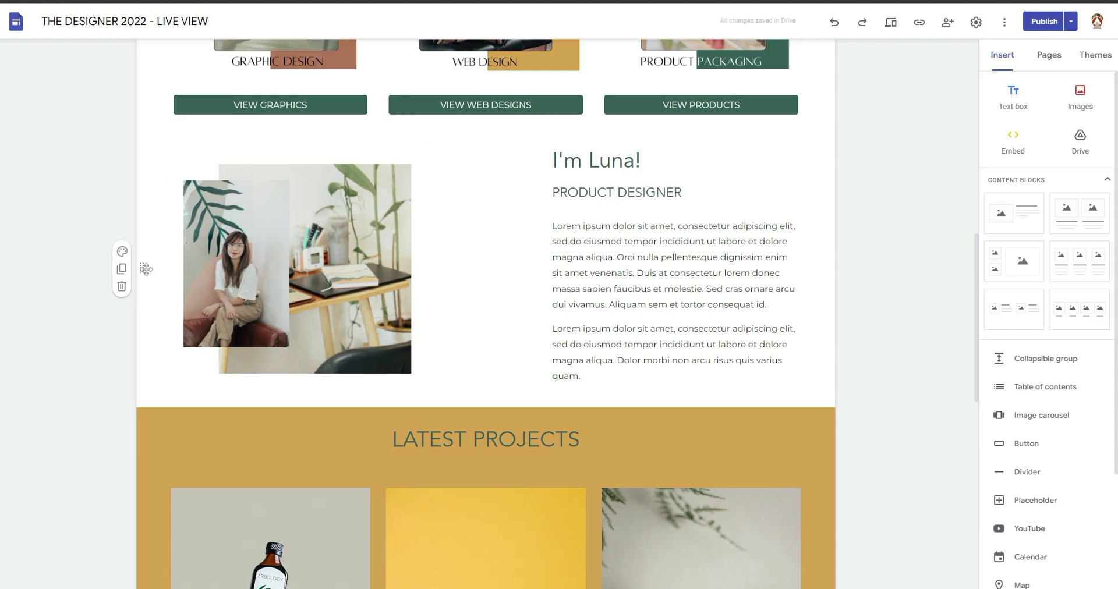
Move the product designer section's layered photo to the right of its text and check the stacking order in the phone preview
left_click_drag(146, 269, 165, 257)
left_click_drag(290, 242, 816, 236)
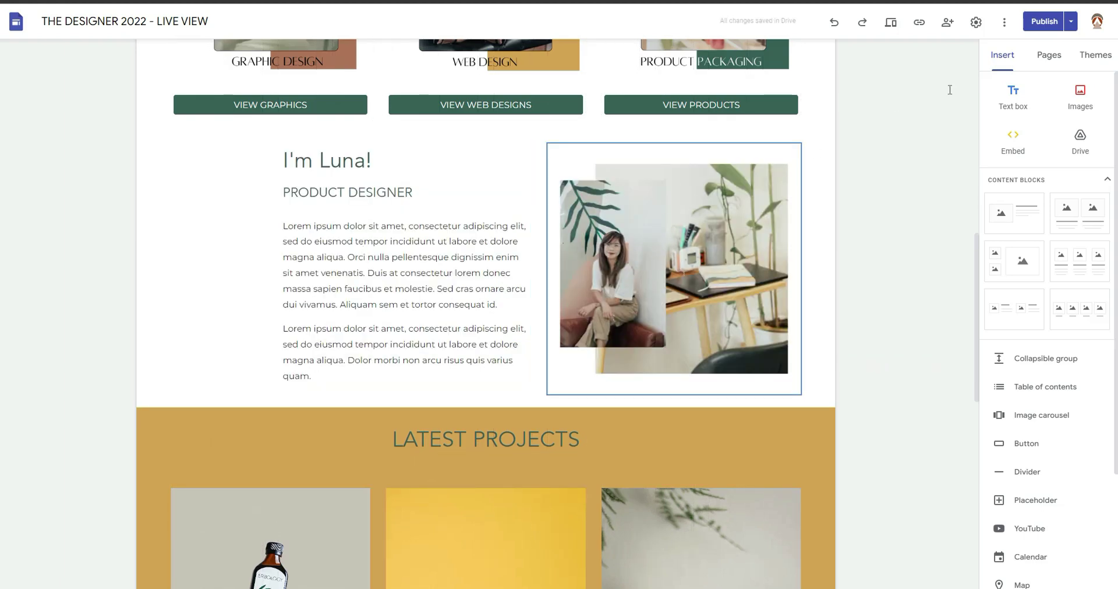
left_click(890, 22)
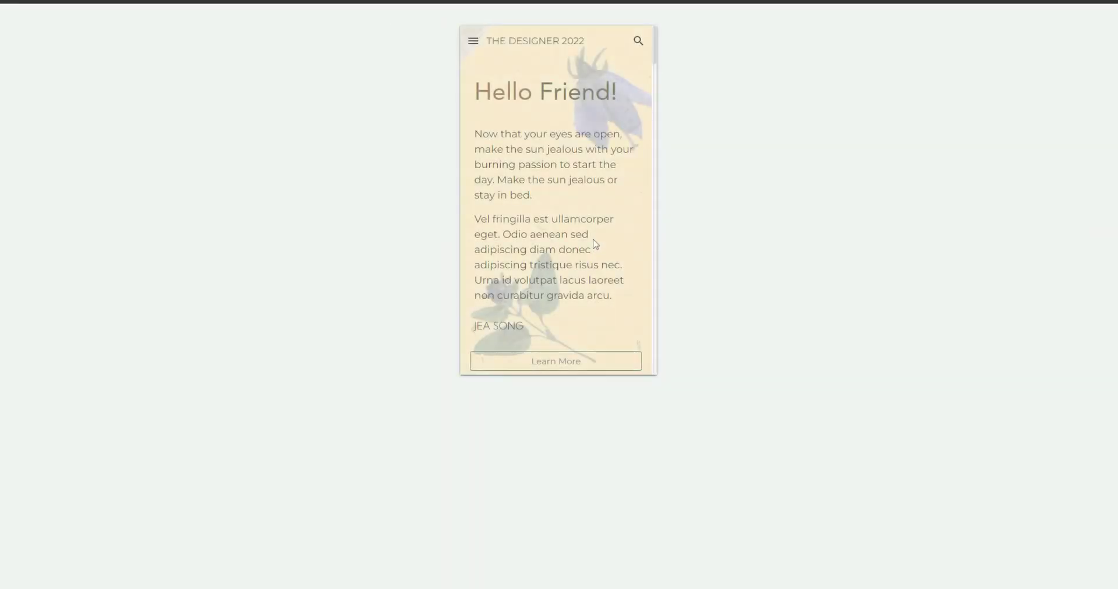
scroll(598, 246, "down", 5)
scroll(598, 245, "down", 10)
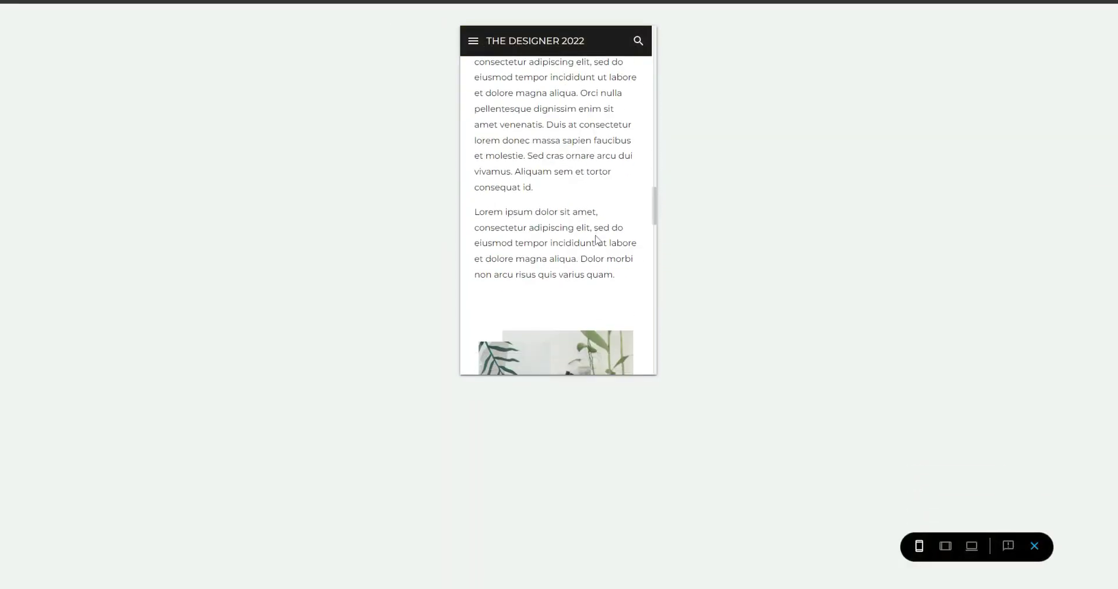
left_click(1035, 546)
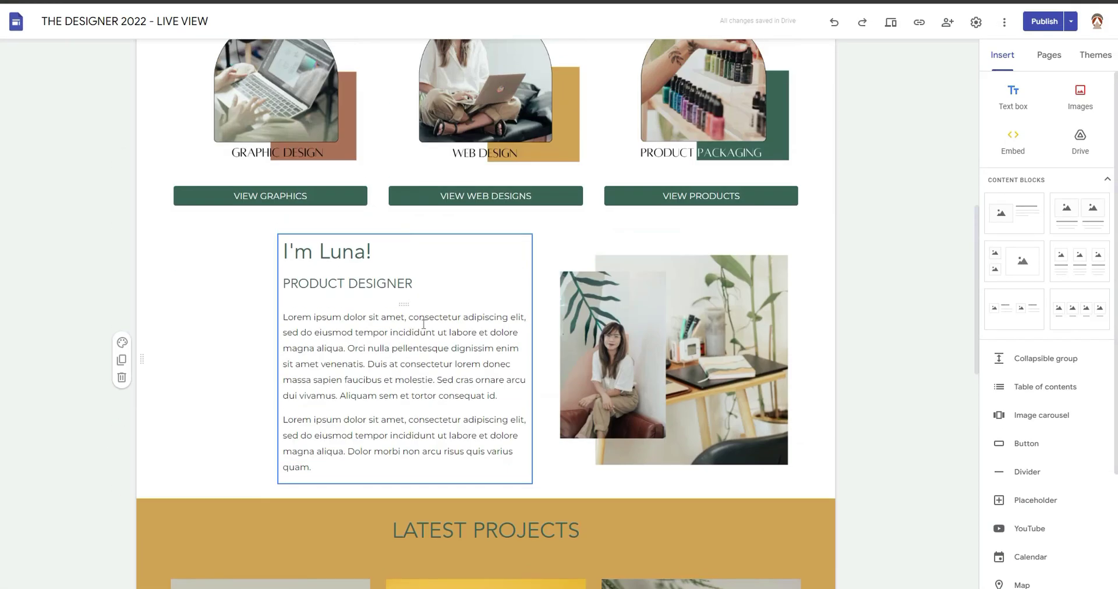
Place the layered photo inside the text column, between the "PRODUCT DESIGNER" heading and the paragraphs
left_click_drag(641, 337, 352, 299)
scroll(446, 284, "down", 3)
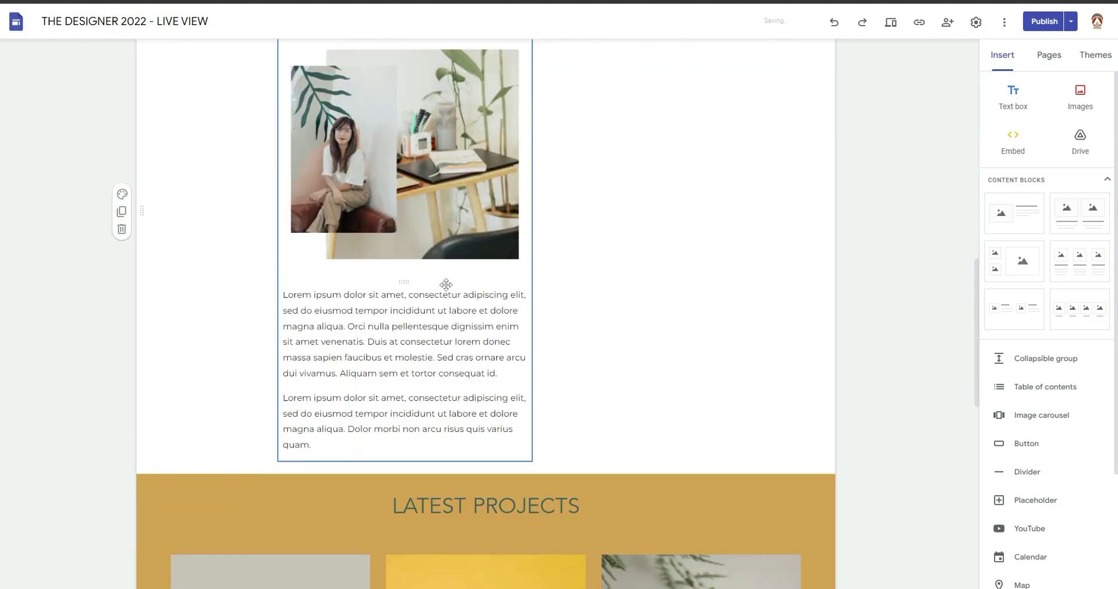
Try widening the product designer paragraphs to the section's right edge, and return them to the narrower column width
left_click(402, 325)
scroll(407, 282, "up", 3)
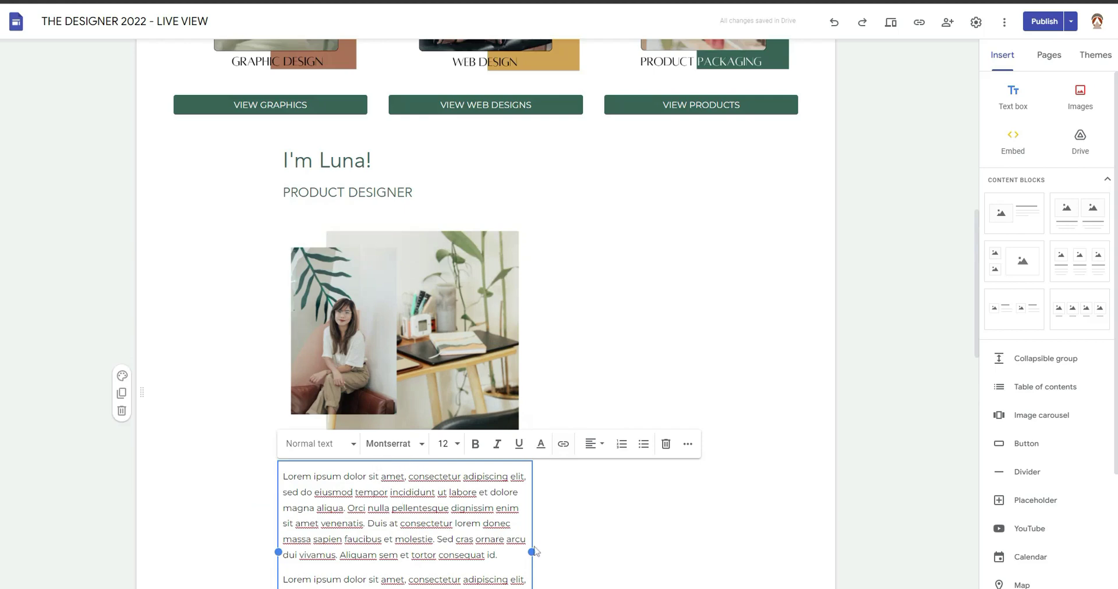
left_click_drag(532, 552, 816, 527)
scroll(524, 292, "down", 5)
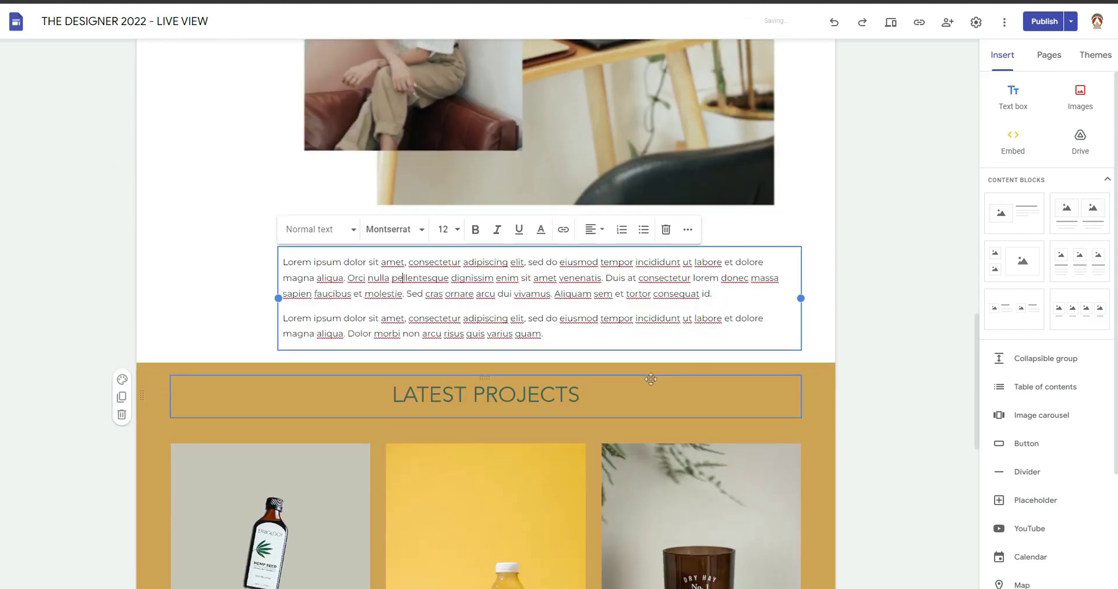
left_click_drag(802, 299, 531, 303)
scroll(626, 267, "up", 5)
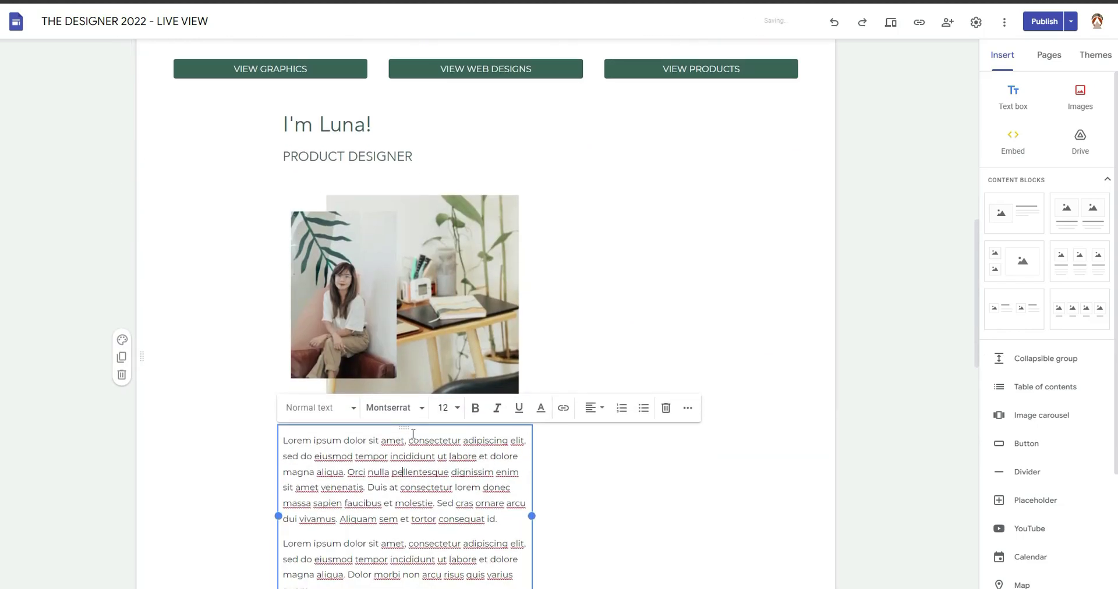
Move the paragraphs into their own column and shift the heading-and-photo group to the left margin with the paragraphs directly beside it
left_click_drag(402, 436, 582, 319)
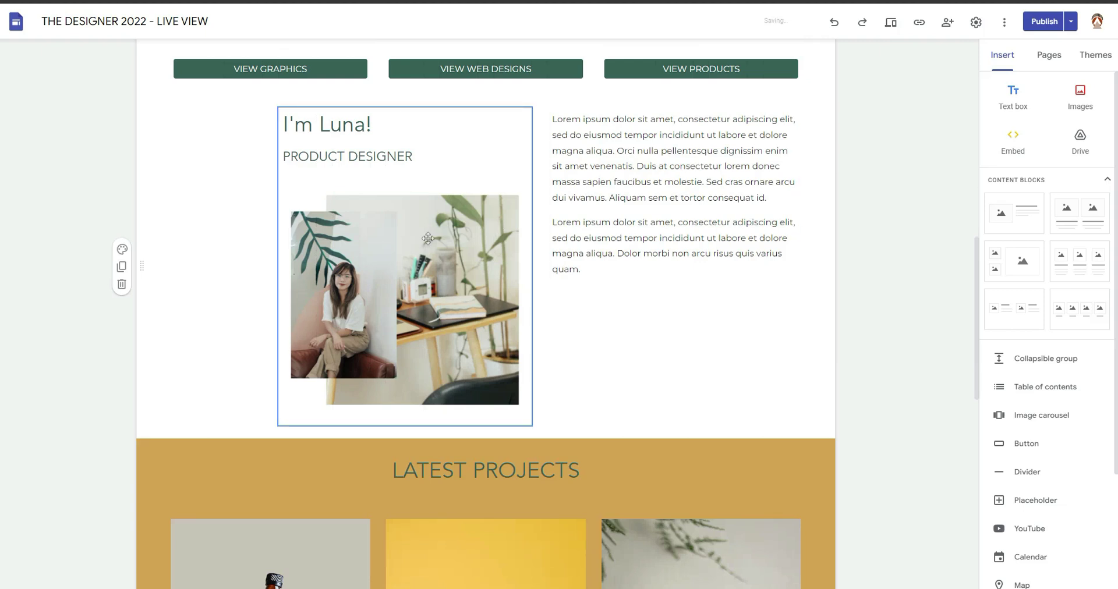
left_click_drag(408, 233, 256, 221)
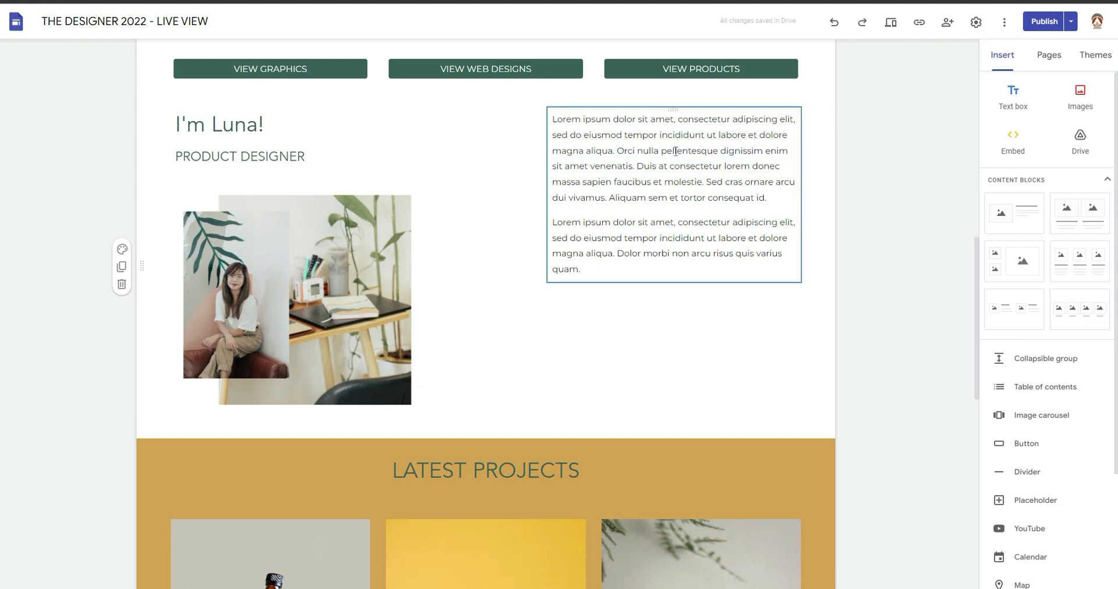
left_click_drag(678, 109, 493, 152)
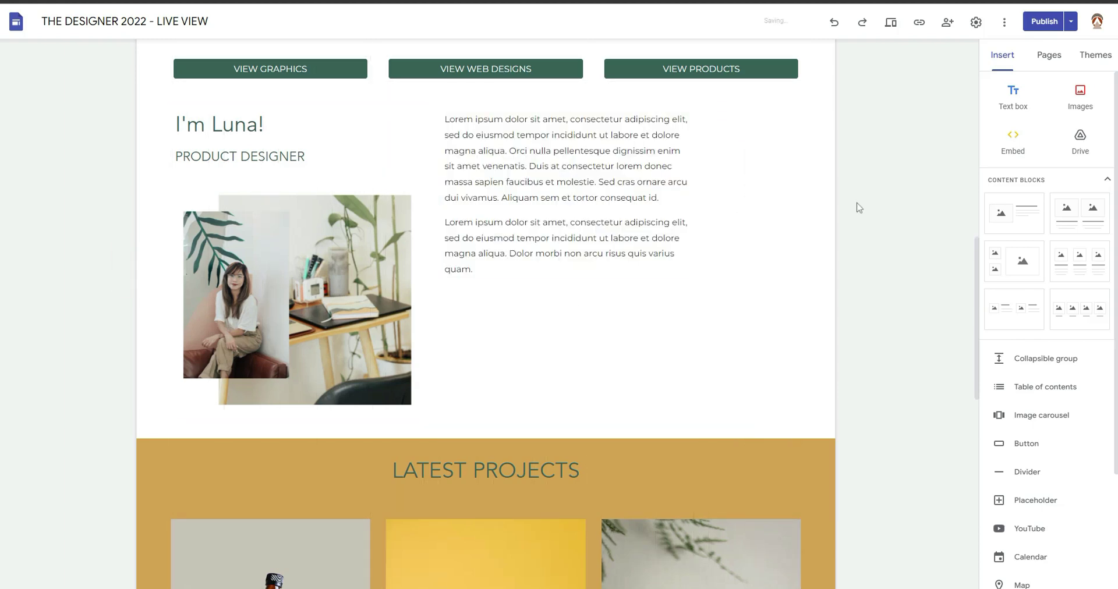
Preview the home page on a phone and check how the product designer heading, layered photo and paragraphs stack
left_click(891, 22)
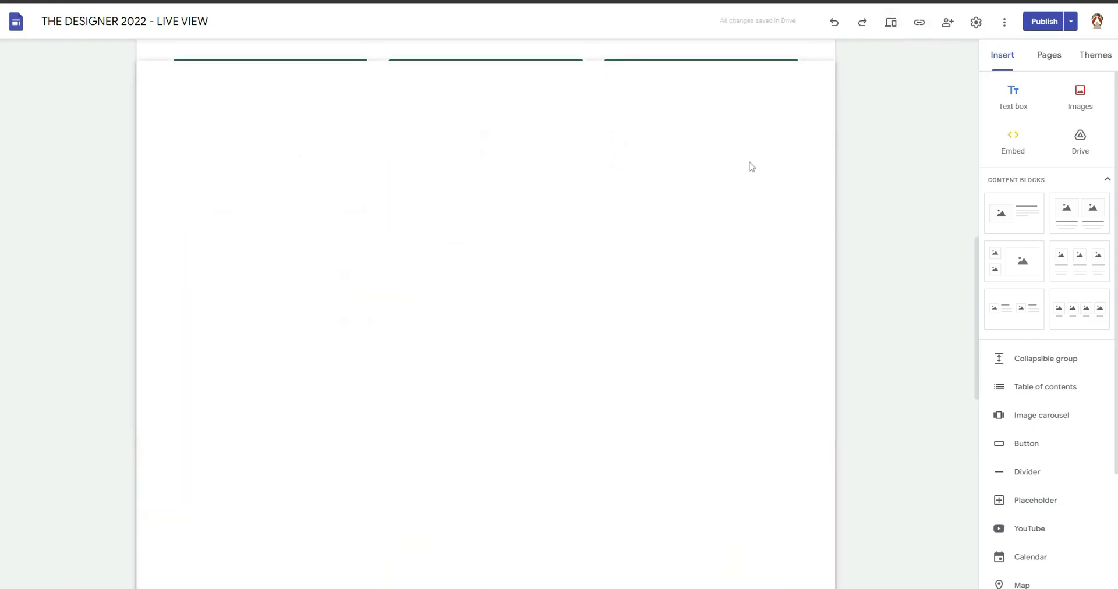
scroll(568, 240, "down", 20)
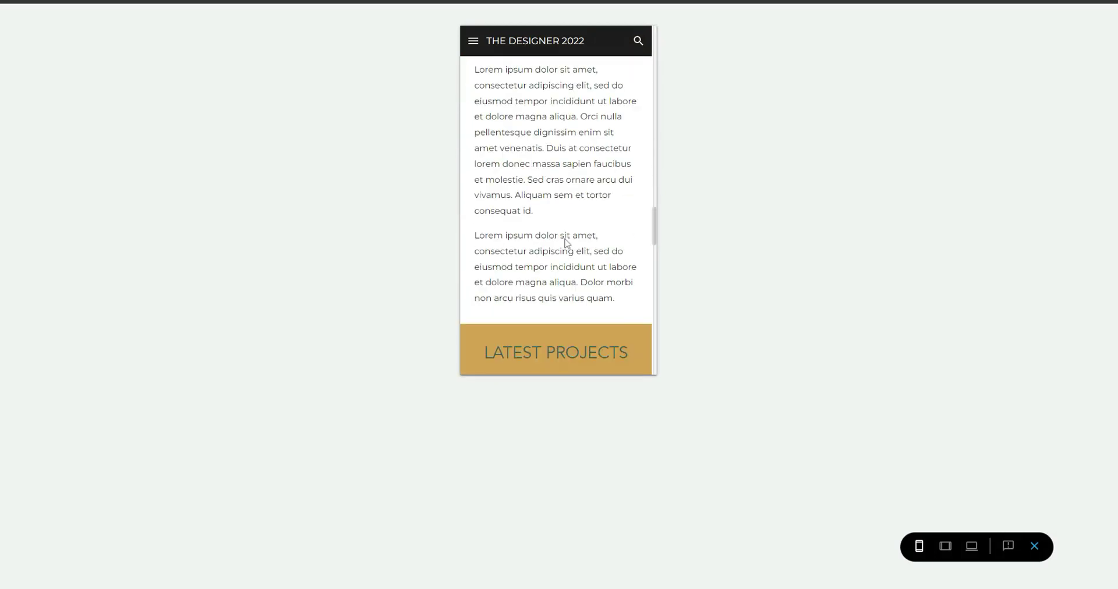
scroll(565, 238, "up", 5)
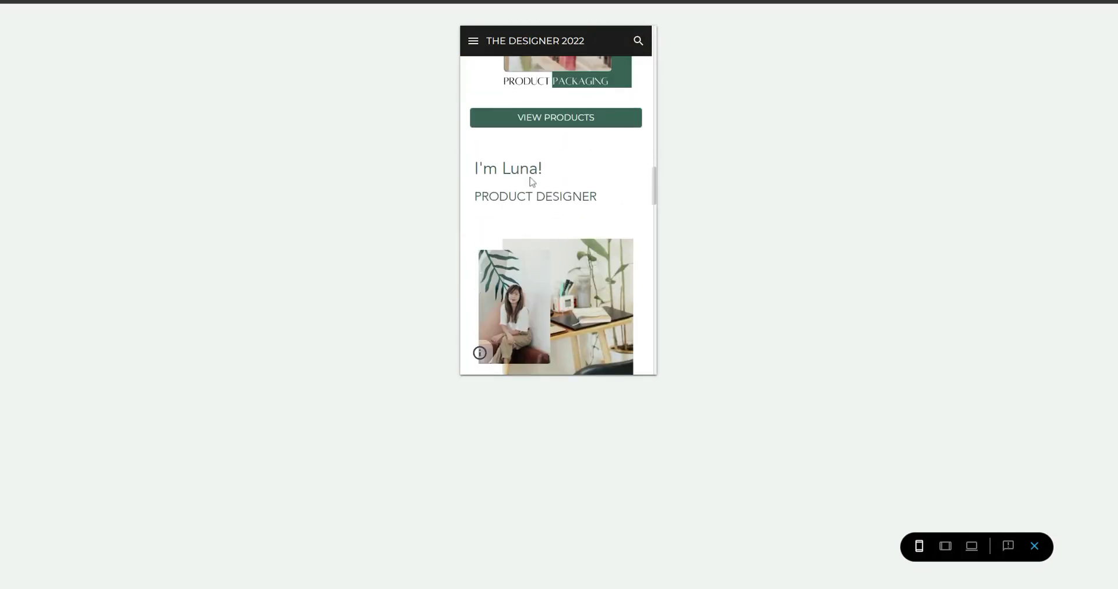
scroll(567, 217, "down", 3)
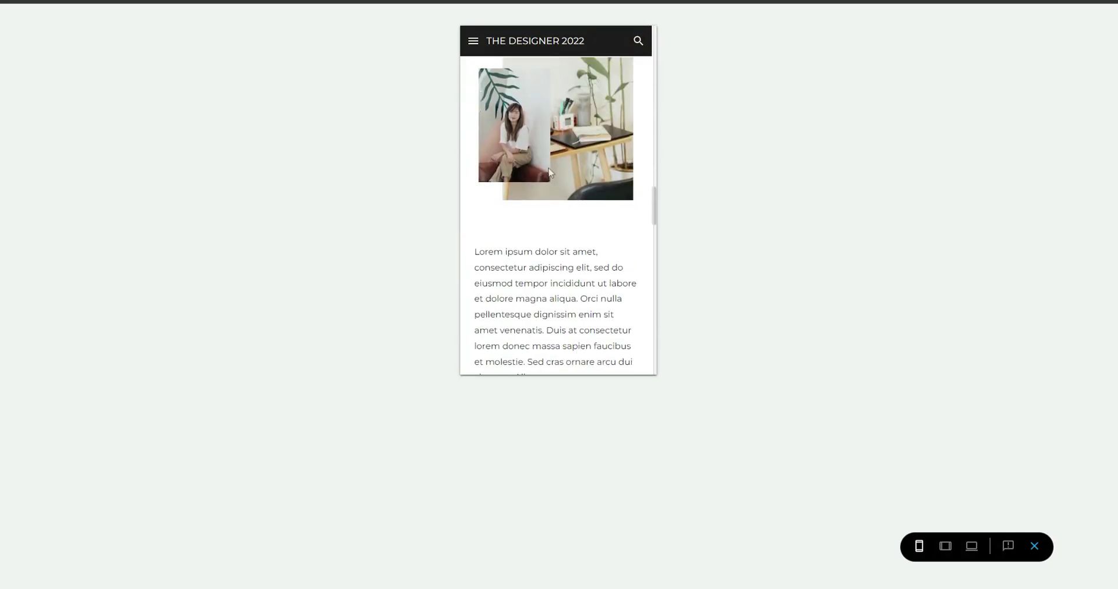
scroll(549, 173, "down", 6)
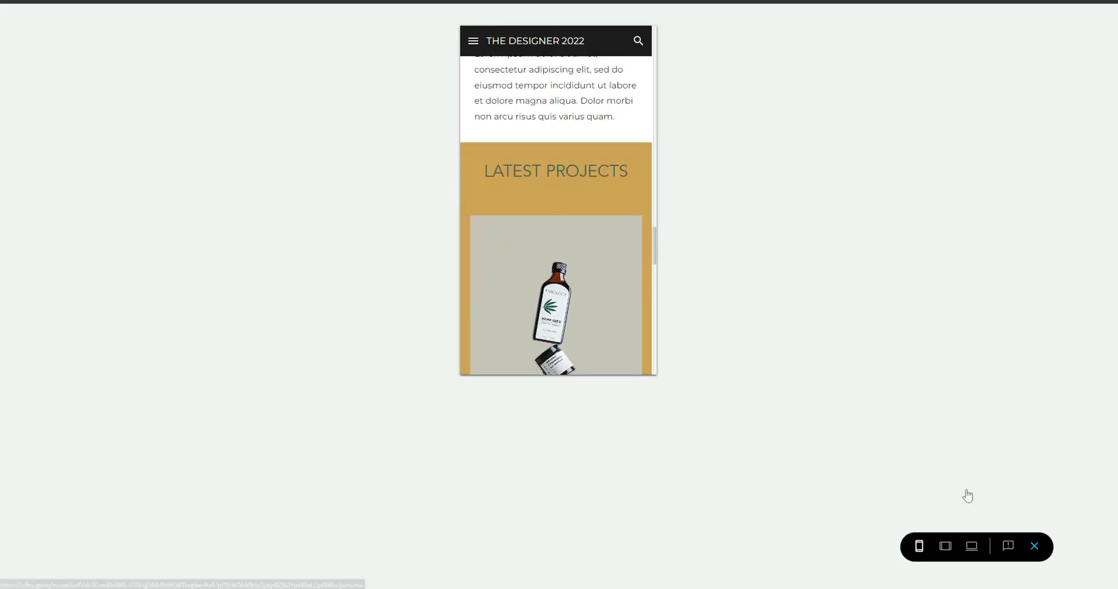
left_click(1008, 546)
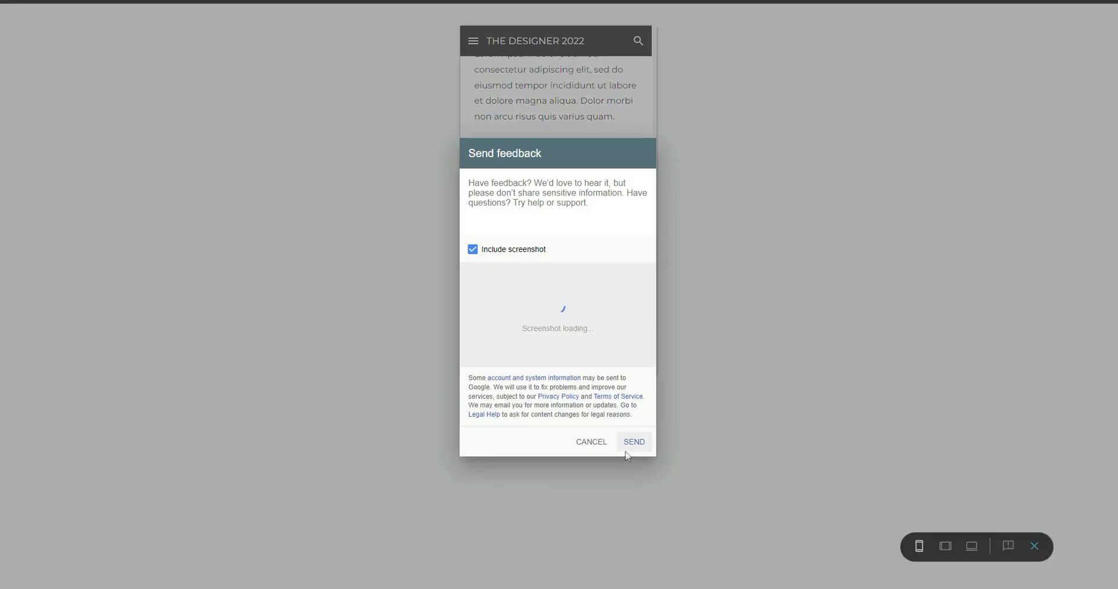
key("Escape")
left_click(1034, 546)
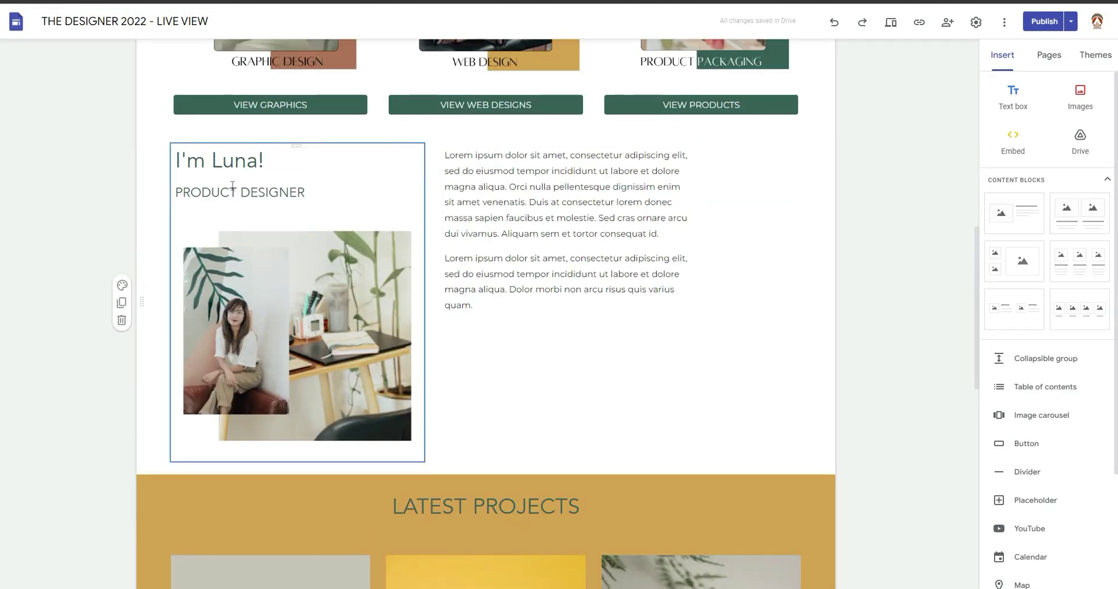
Review the home page's section layout in the editor and compare it with the Unbounce landing page wireframe's alternating text and images
scroll(232, 185, "up", 6)
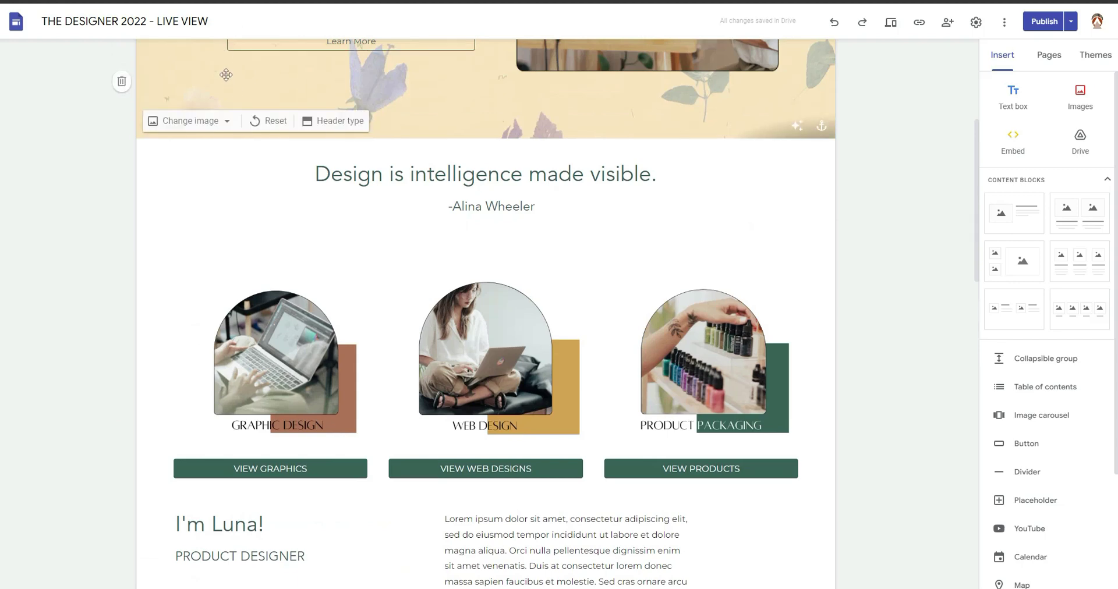
scroll(220, 428, "down", 7)
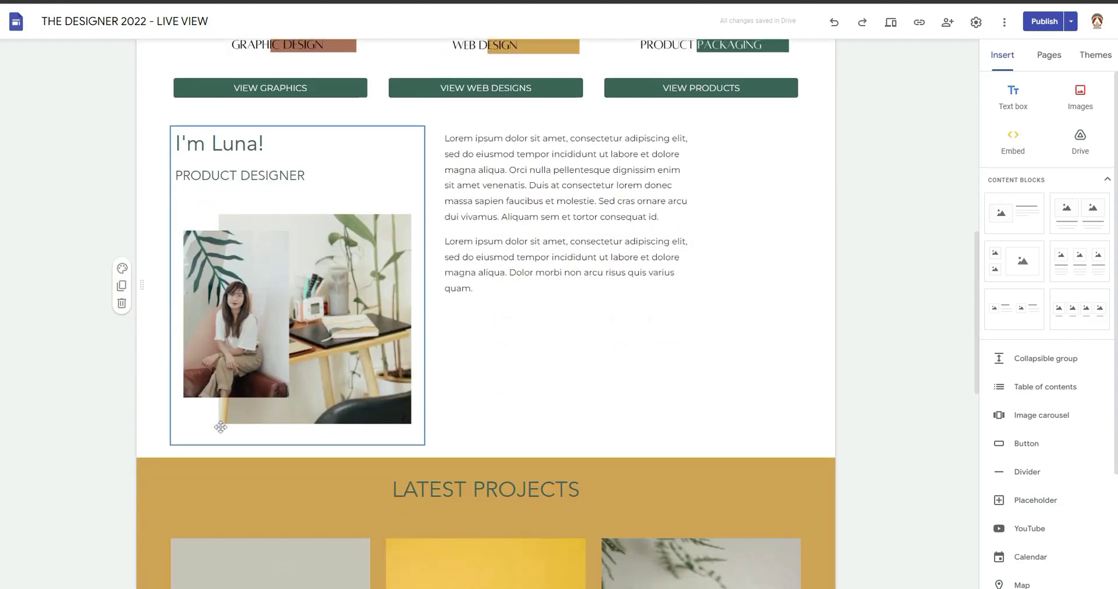
scroll(220, 427, "down", 1)
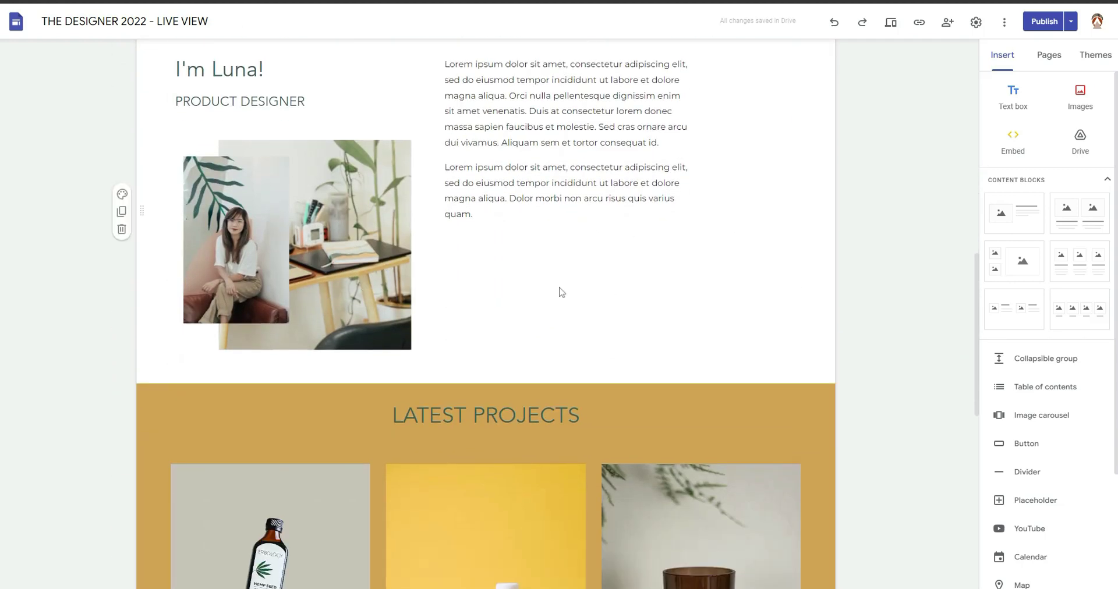
left_click(252, 102)
scroll(440, 273, "down", 10)
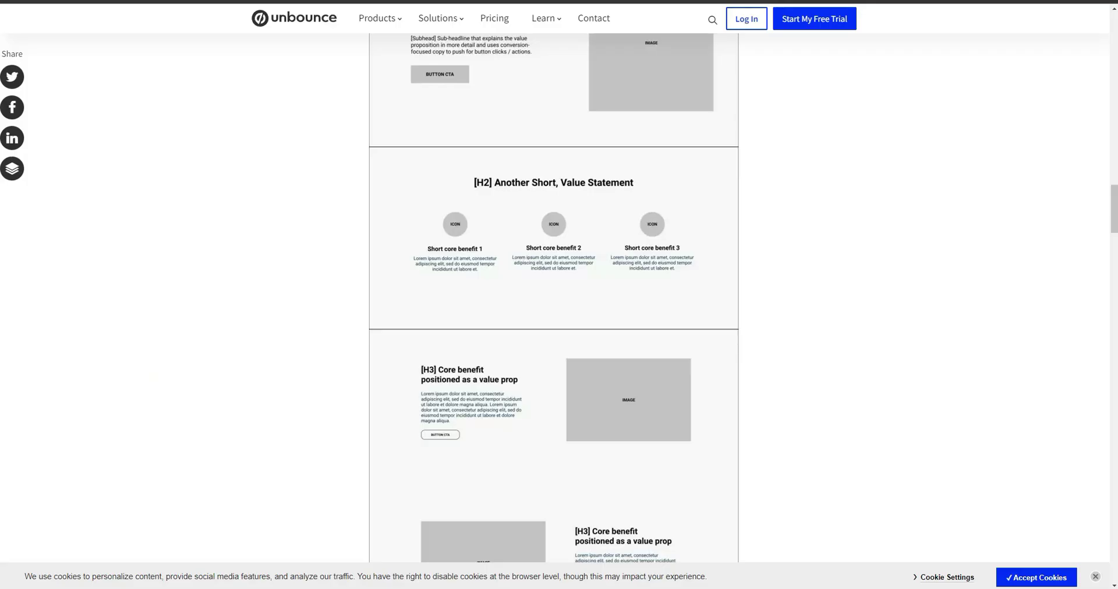
scroll(511, 194, "down", 5)
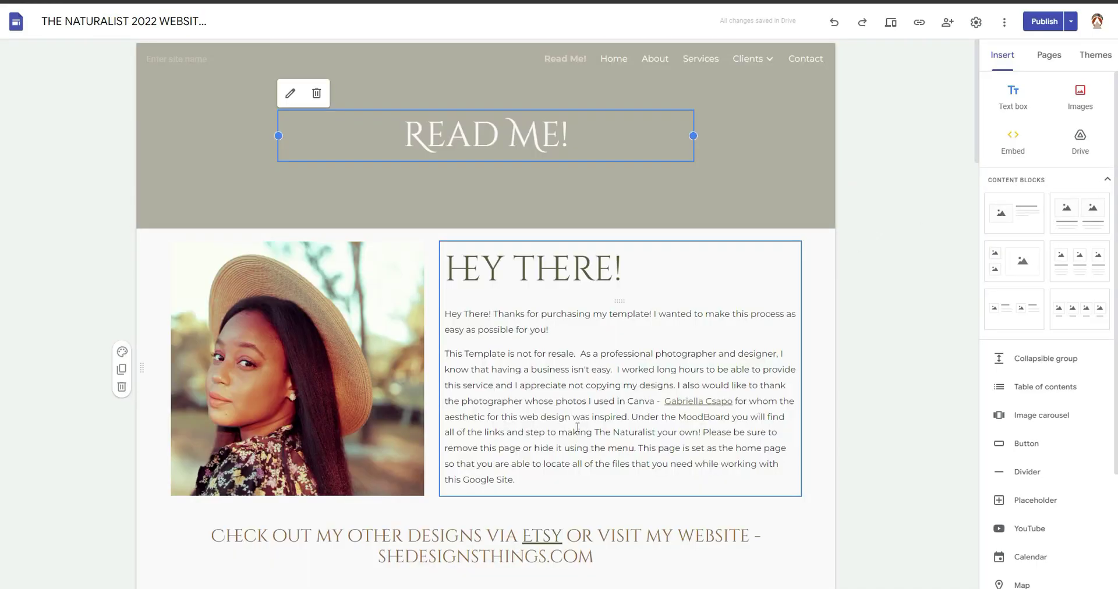
Switch to The Naturalist 2022 site, open its Services page and examine the image and text layout of the service options
scroll(577, 427, "down", 4)
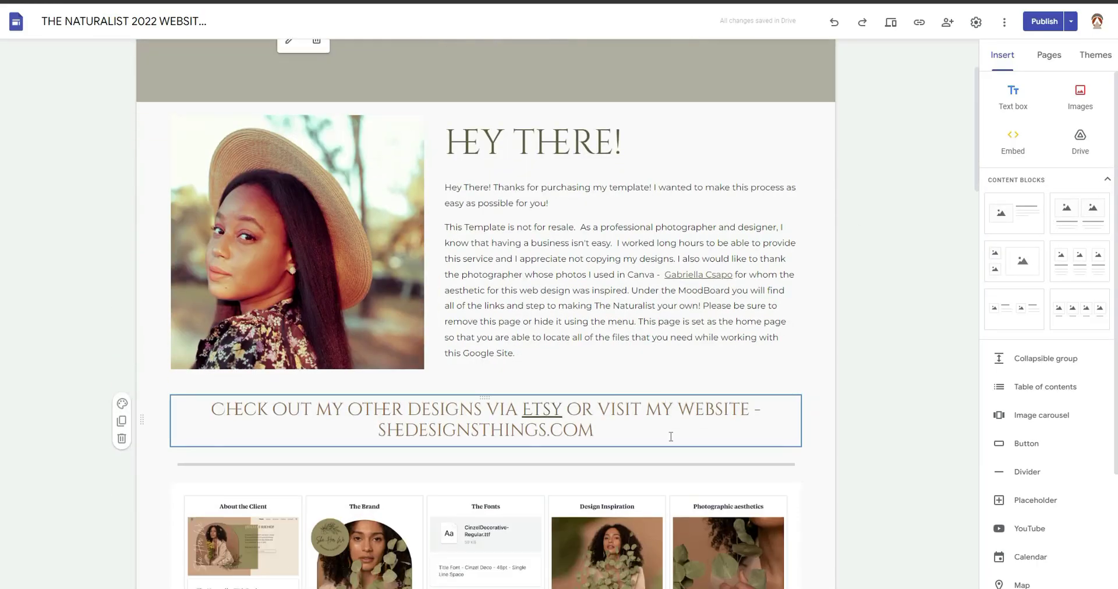
scroll(669, 432, "up", 4)
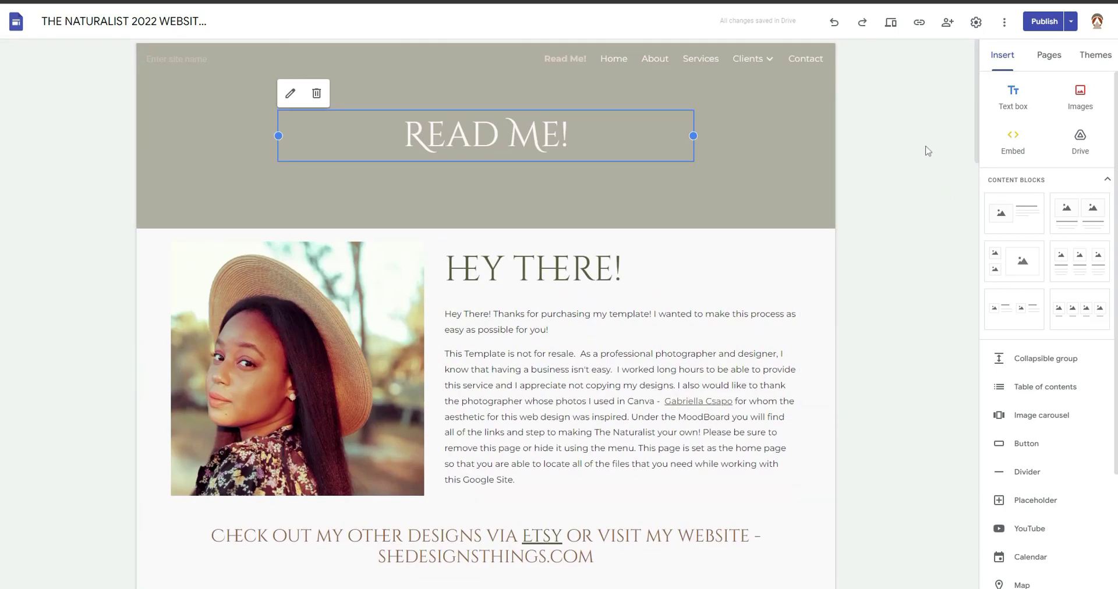
left_click(1043, 56)
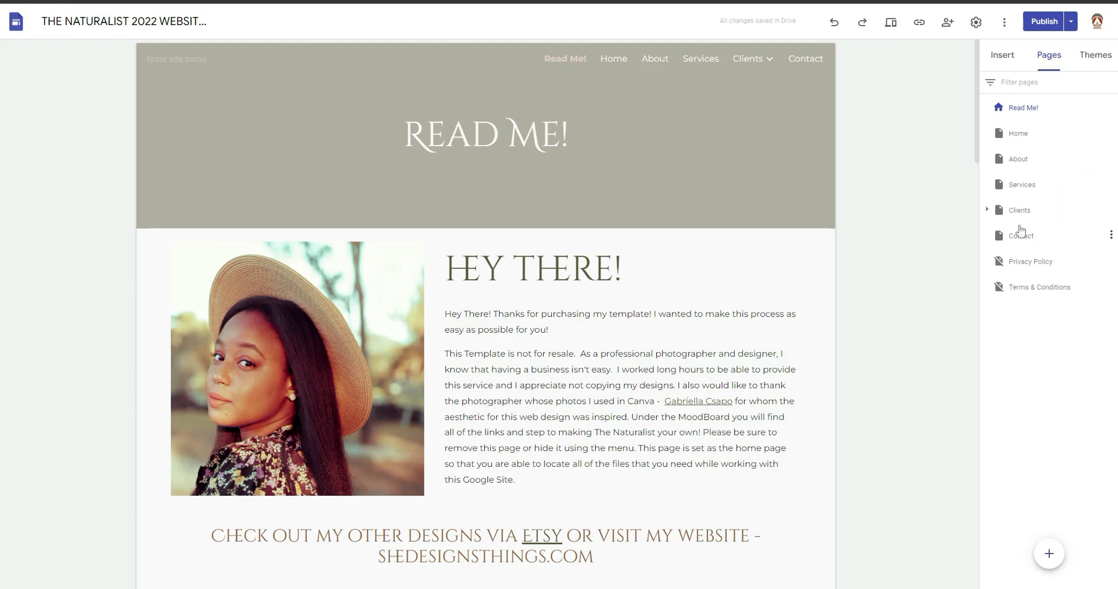
left_click(1022, 186)
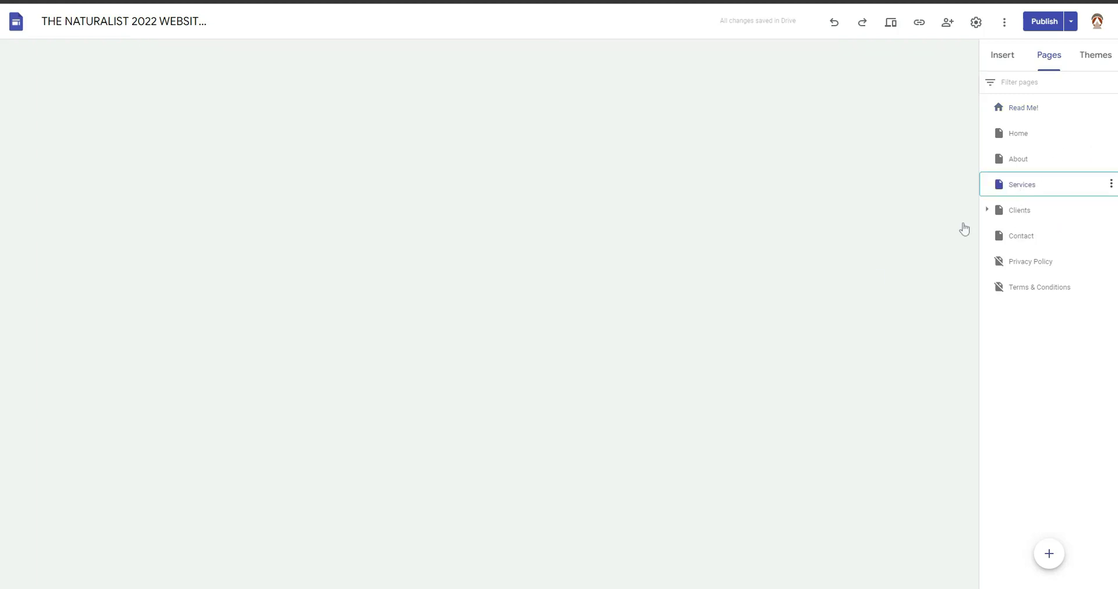
scroll(257, 354, "down", 6)
scroll(256, 353, "down", 14)
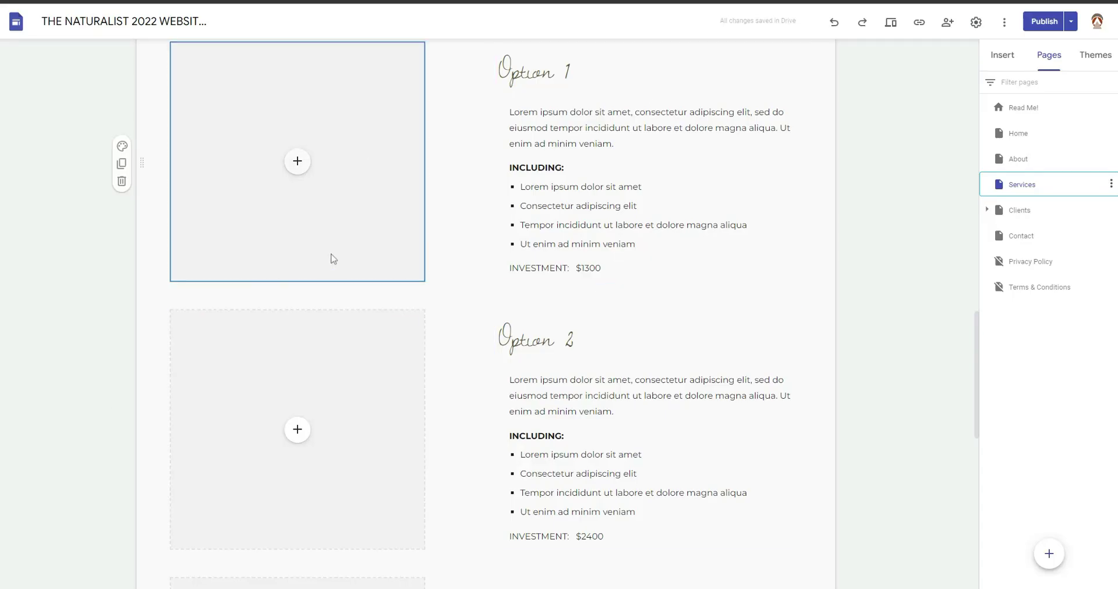
scroll(350, 266, "up", 2)
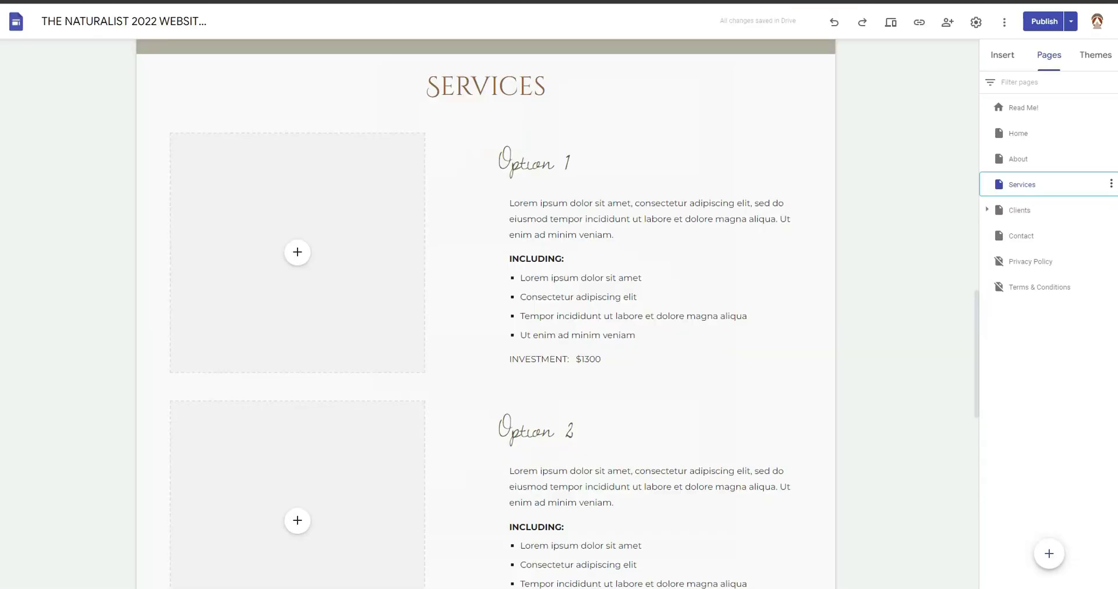
Move the Option 1 and Option 3 image placeholders to the right of their text so the Services rows alternate sides
left_click(307, 240)
left_click_drag(257, 253, 820, 239)
scroll(524, 378, "down", 5)
left_click(656, 271)
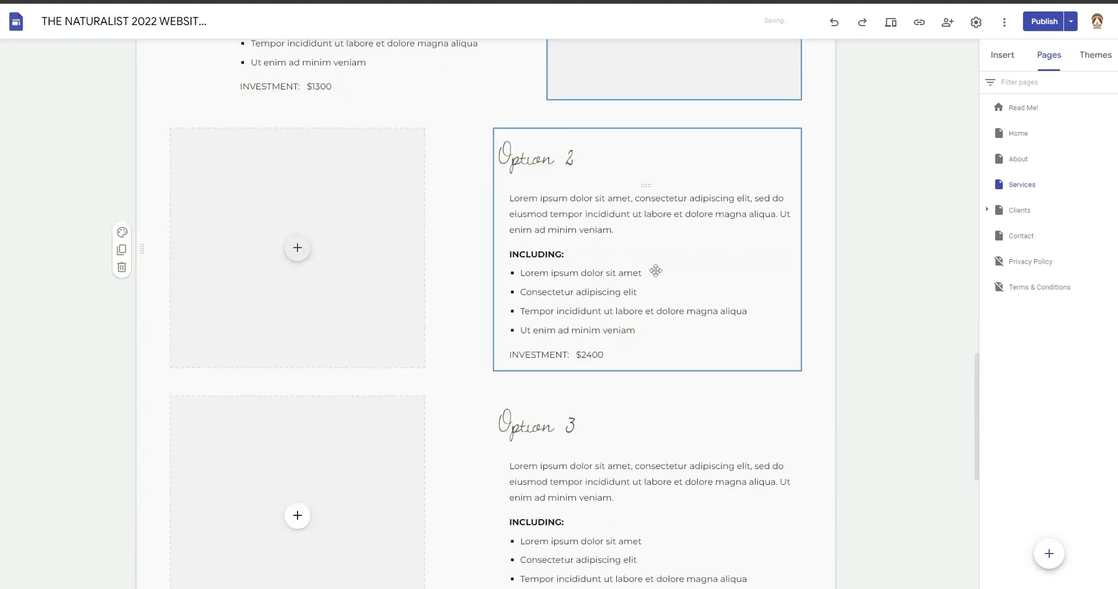
scroll(656, 271, "down", 3)
left_click(225, 324)
left_click_drag(225, 324, 802, 320)
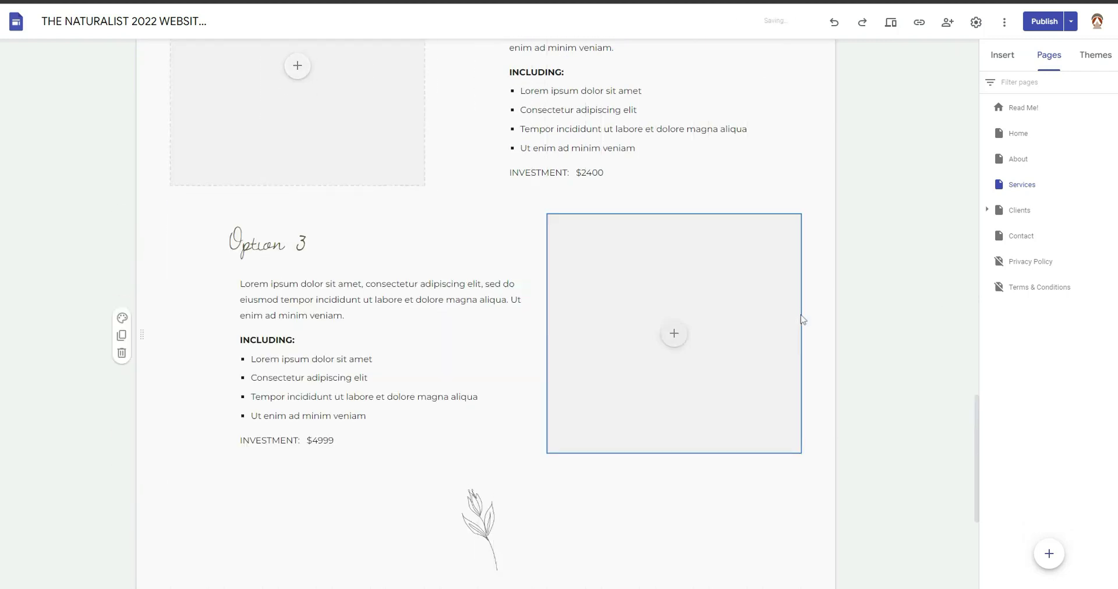
scroll(711, 357, "up", 8)
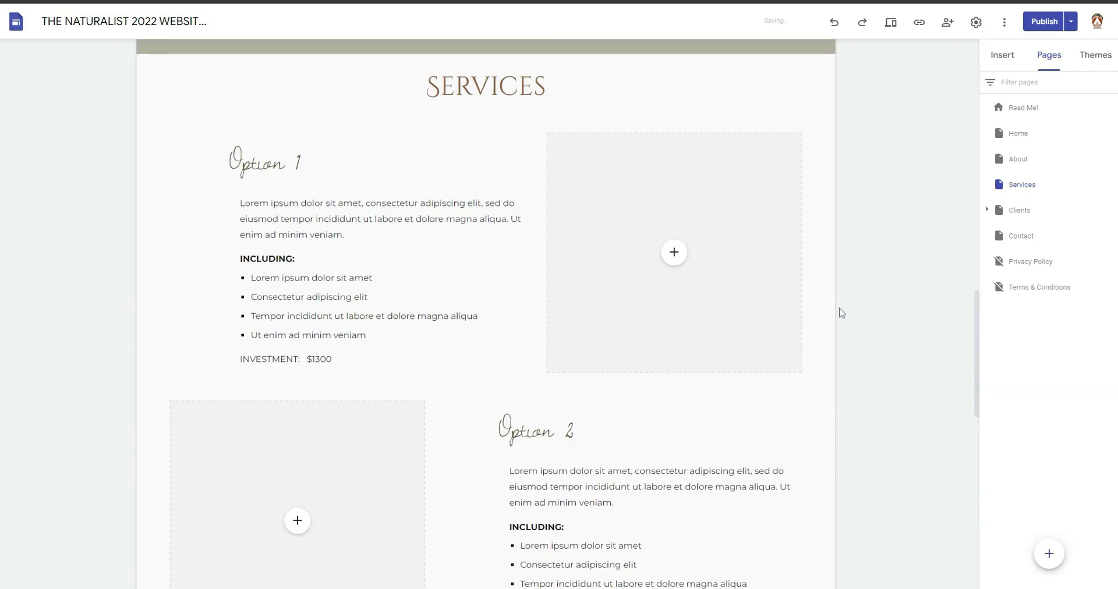
scroll(842, 305, "up", 2)
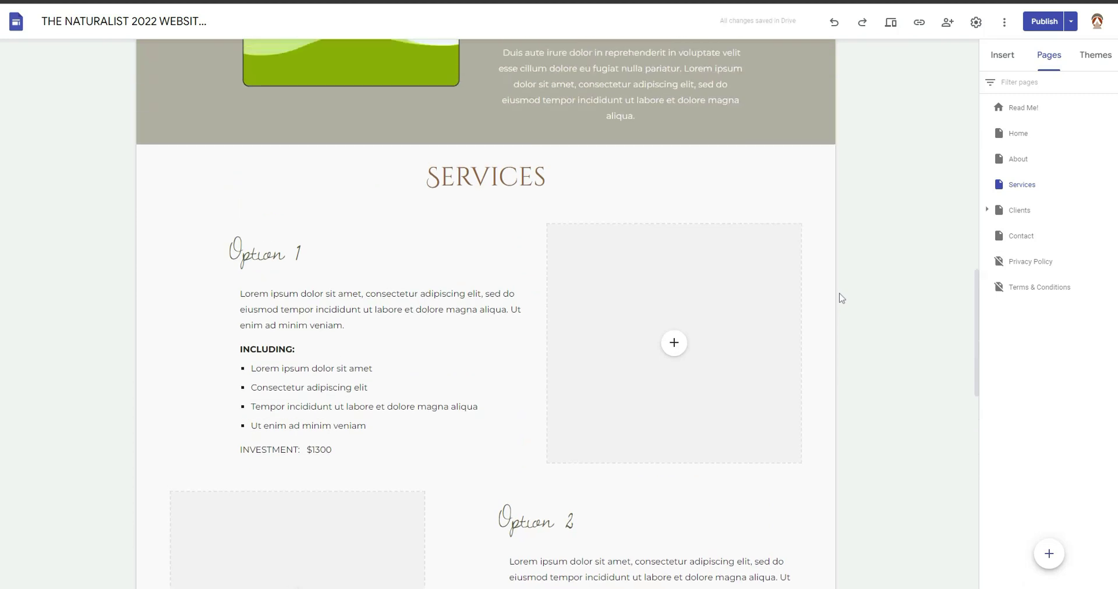
Preview the Services page in phone layout and check how the Option 1 text and its image placeholder stack
left_click(892, 25)
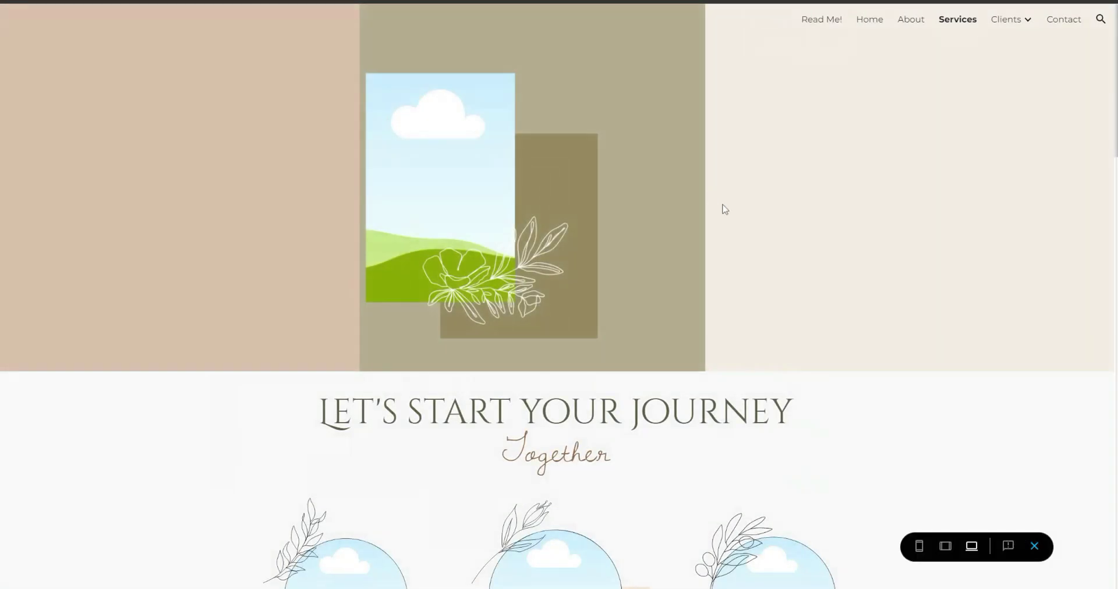
scroll(899, 437, "down", 15)
left_click(913, 546)
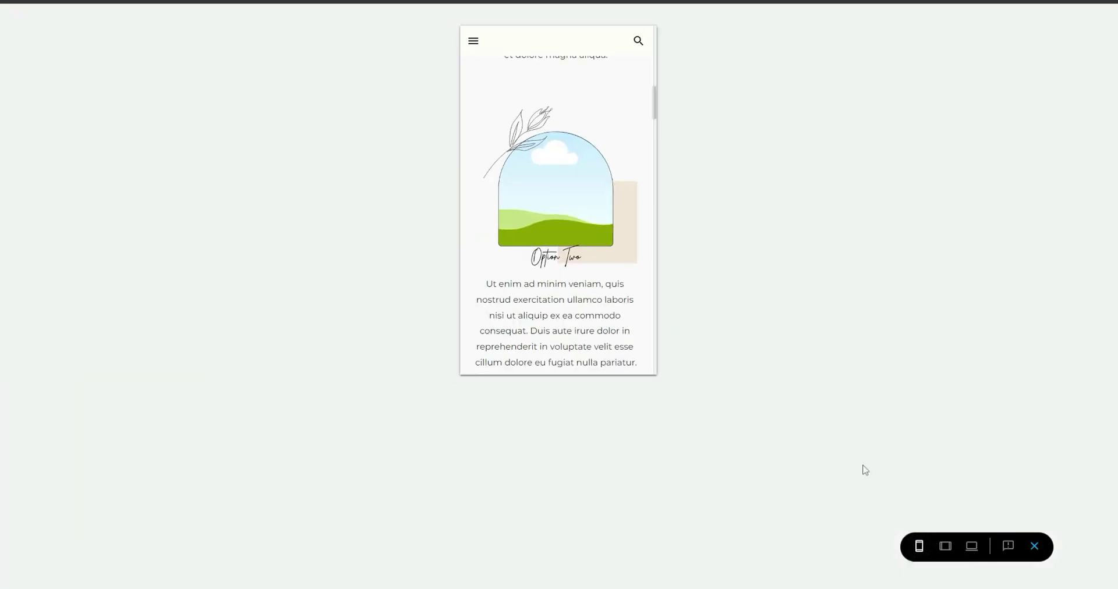
scroll(563, 163, "down", 5)
scroll(571, 182, "down", 3)
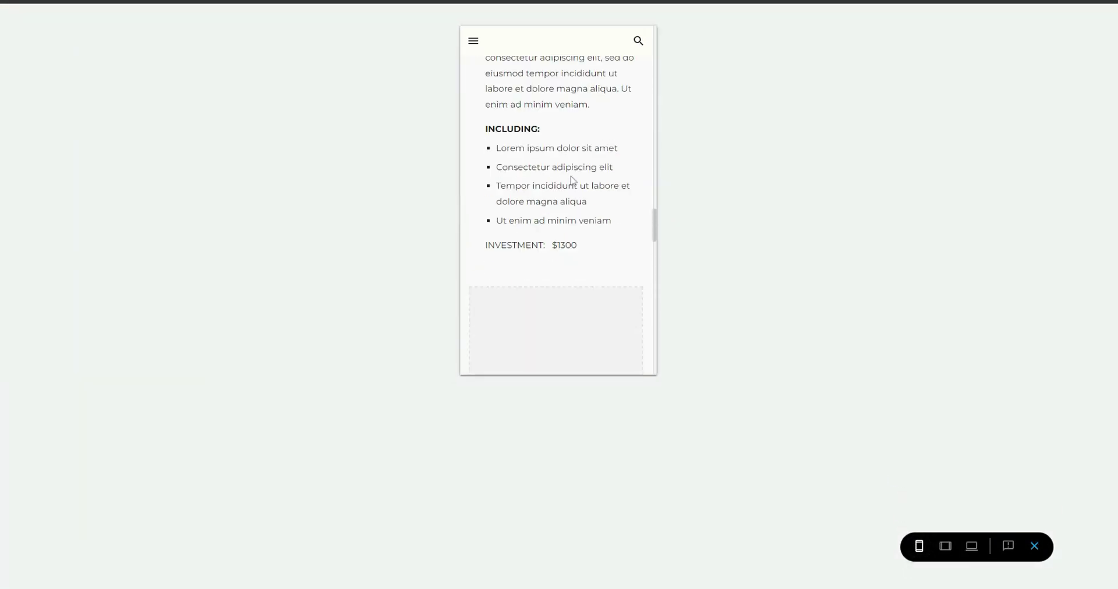
scroll(571, 184, "up", 6)
scroll(570, 184, "down", 3)
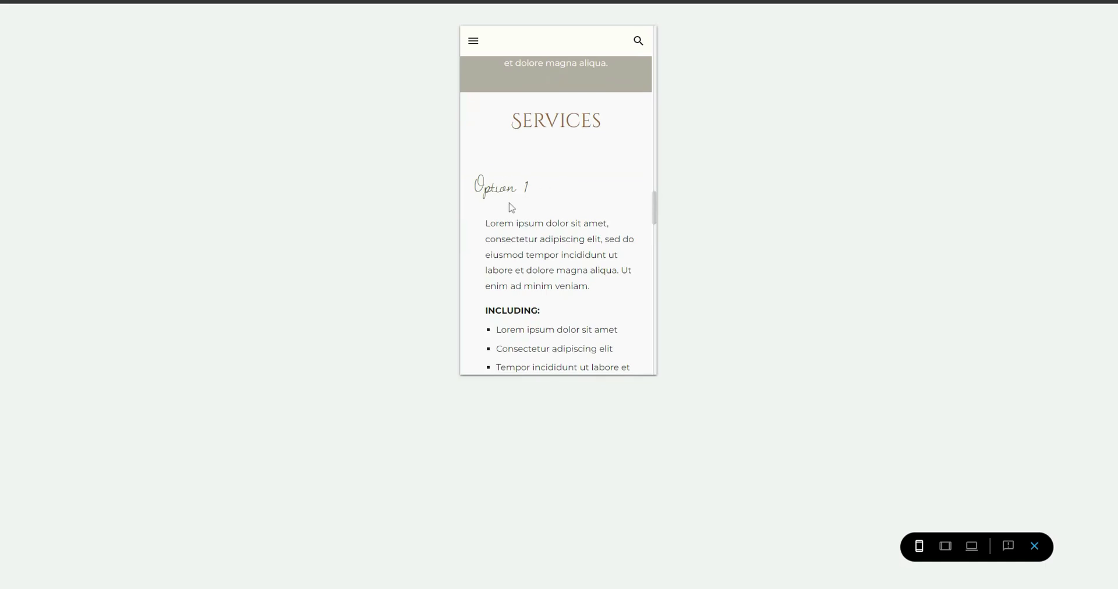
Examine the order of text and image placeholders for Options 2 and 3 in the phone layout, and exit the preview
scroll(512, 210, "down", 8)
scroll(576, 180, "down", 3)
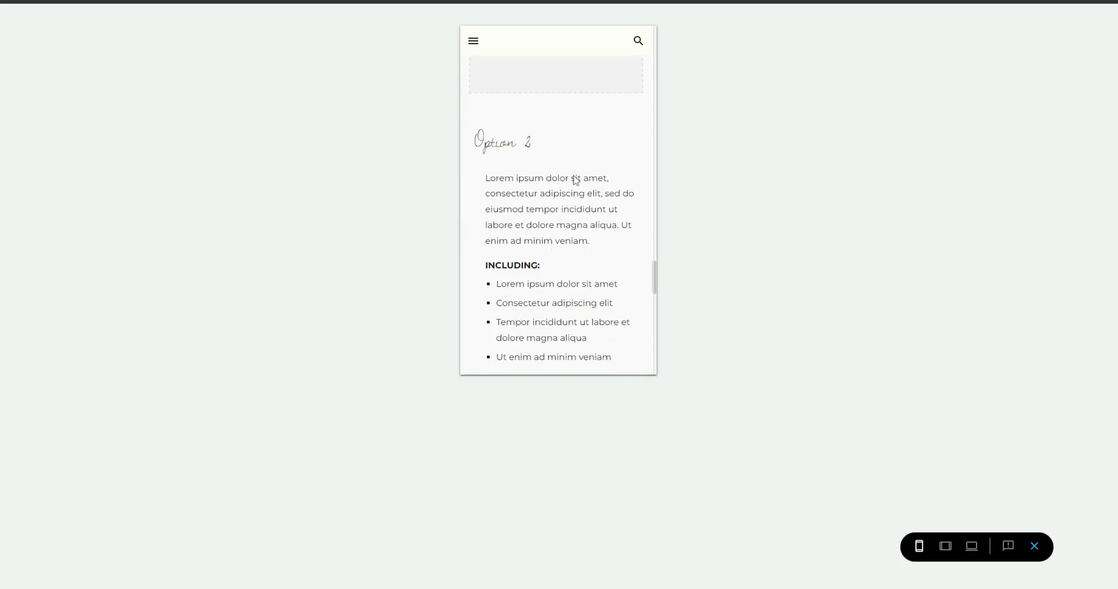
scroll(575, 180, "up", 4)
scroll(540, 297, "down", 8)
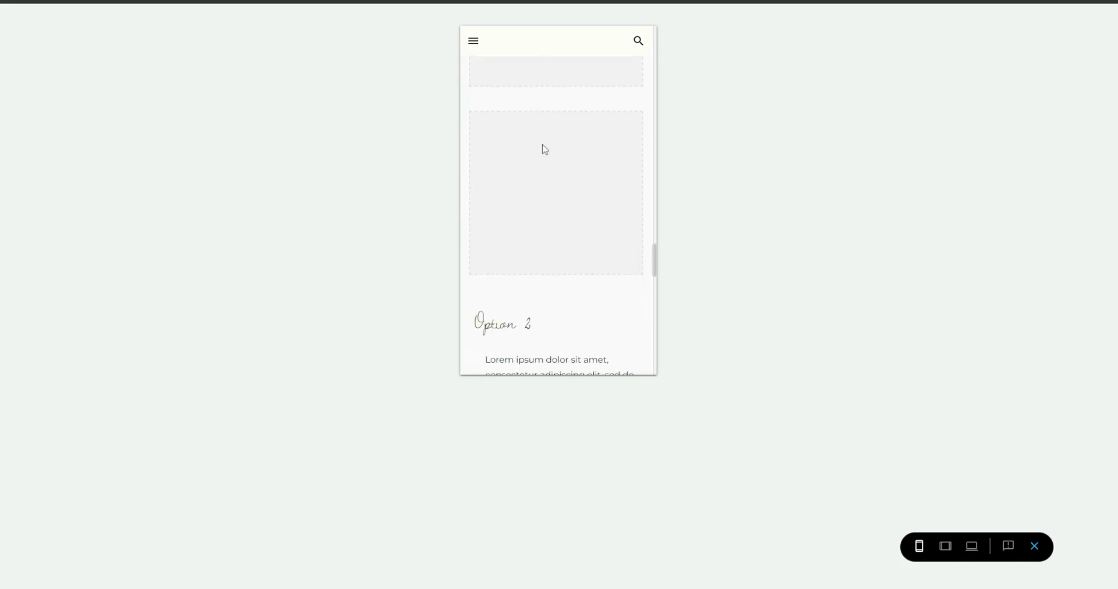
scroll(539, 245, "down", 10)
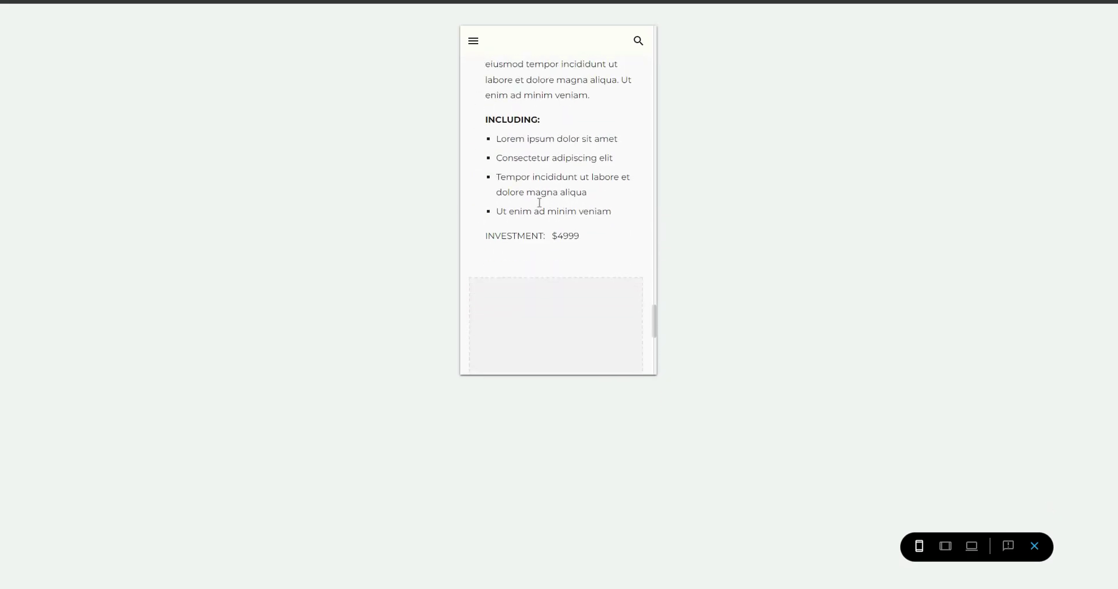
scroll(534, 225, "up", 4)
scroll(535, 229, "down", 2)
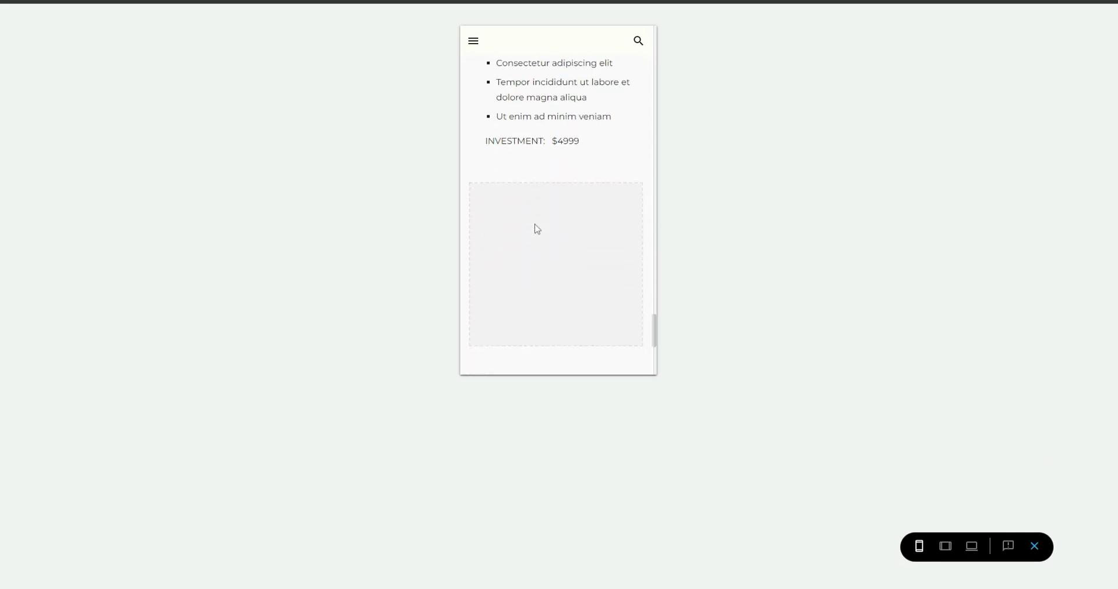
scroll(533, 230, "up", 8)
scroll(536, 228, "down", 2)
scroll(539, 227, "up", 3)
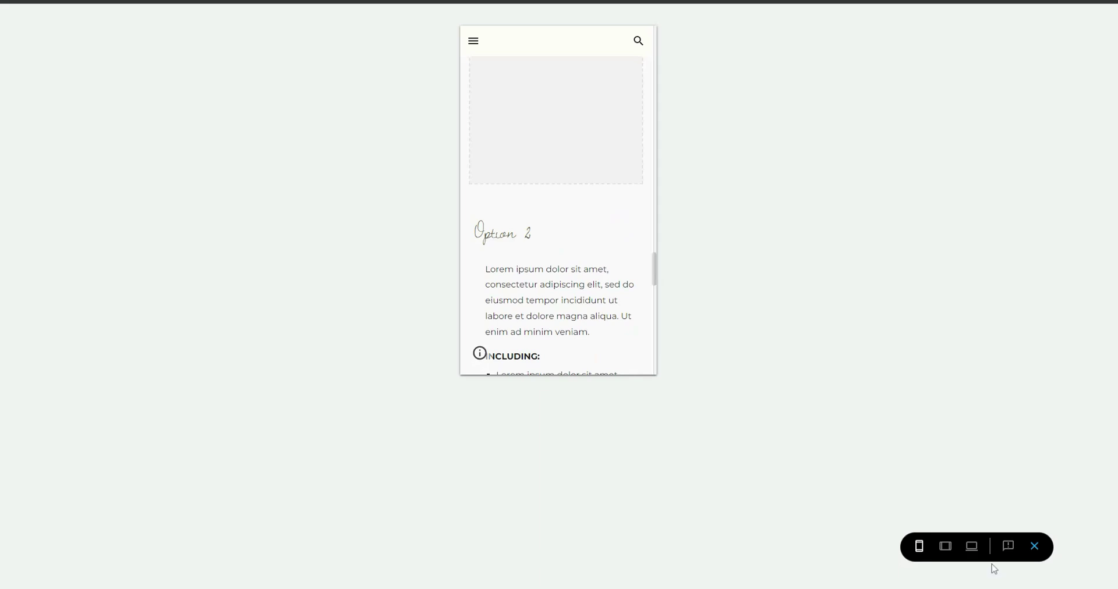
left_click(1034, 546)
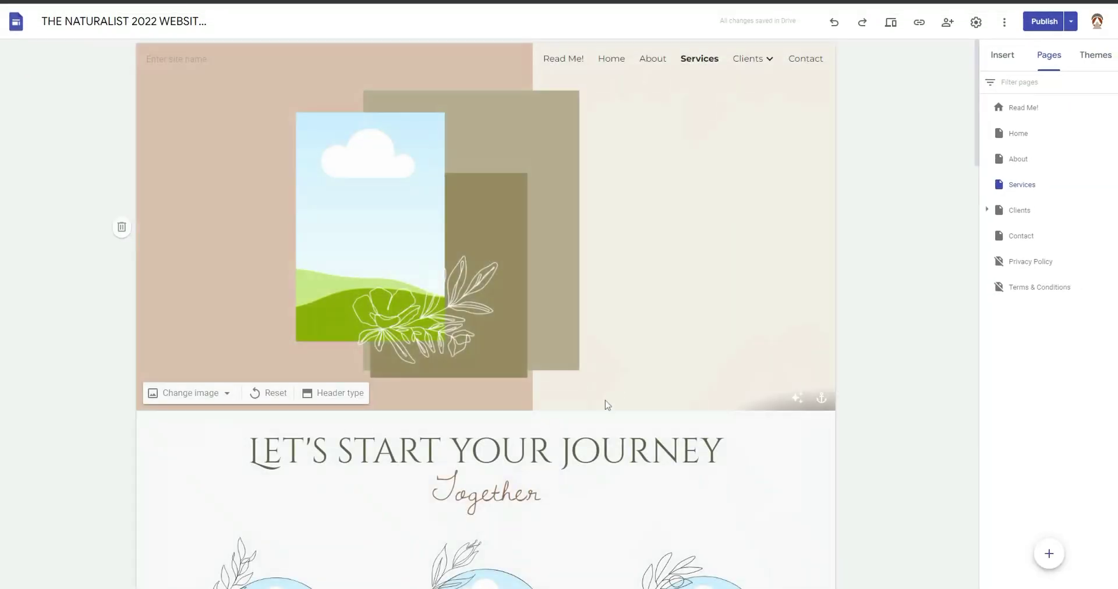
Draw red left-to-right arrows across the Option 1, Option 2 and Option 3 rows to mark their mobile stacking order
scroll(606, 405, "down", 20)
scroll(400, 352, "down", 5)
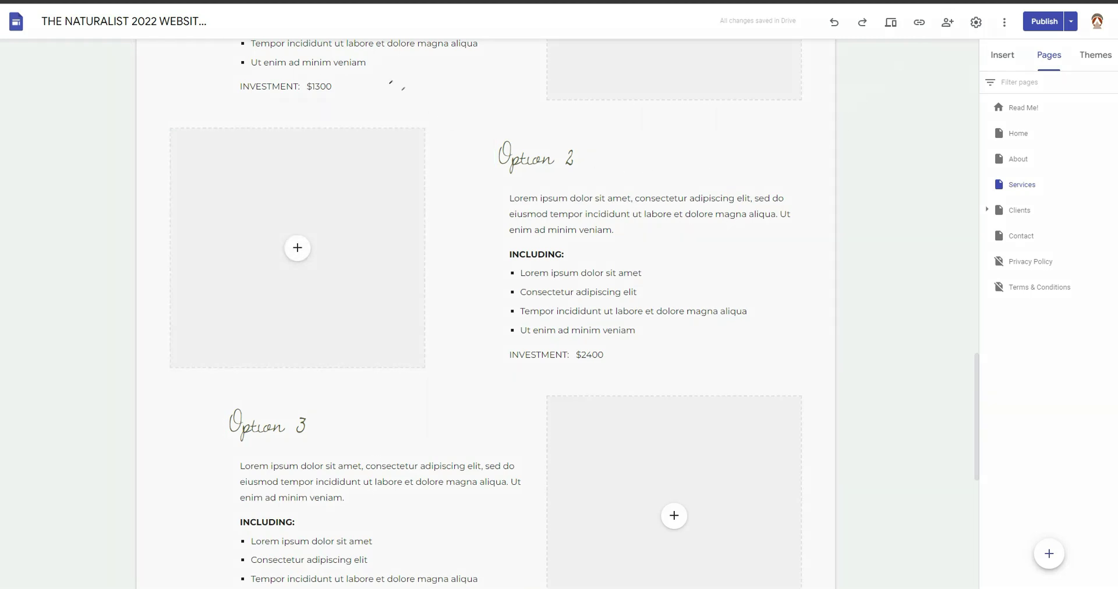
mouse_move(228, 65)
left_mouse_down()
mouse_move(491, 60)
mouse_move(508, 65)
mouse_move(495, 82)
left_mouse_up()
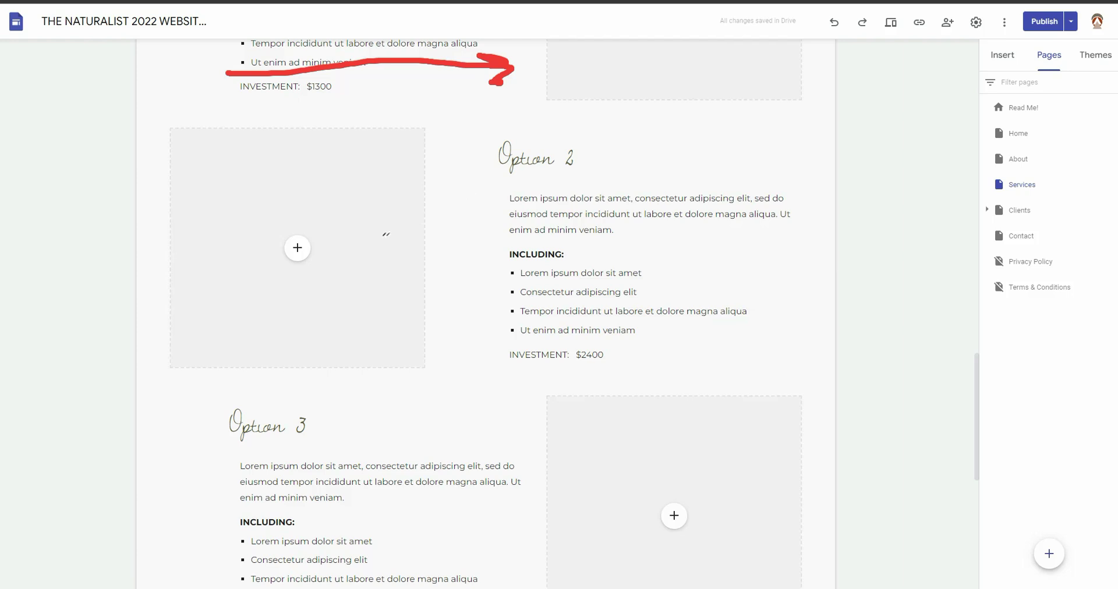
mouse_move(373, 239)
left_mouse_down()
mouse_move(504, 240)
mouse_move(481, 257)
mouse_move(500, 247)
mouse_move(493, 241)
left_mouse_up()
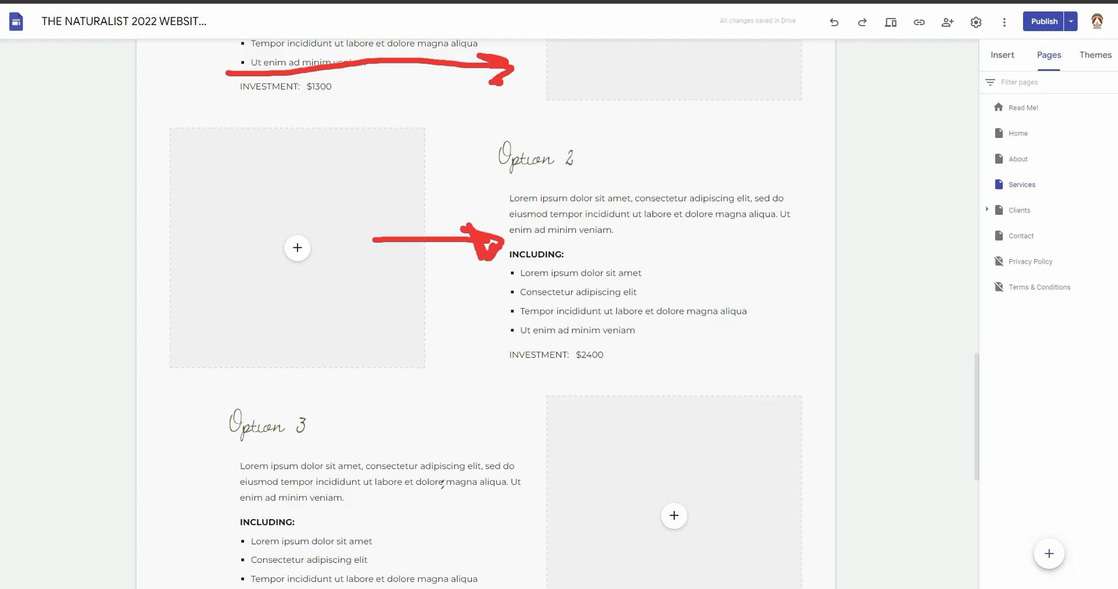
mouse_move(422, 478)
left_mouse_down()
mouse_move(570, 476)
mouse_move(550, 492)
mouse_move(545, 475)
mouse_move(564, 484)
left_mouse_up()
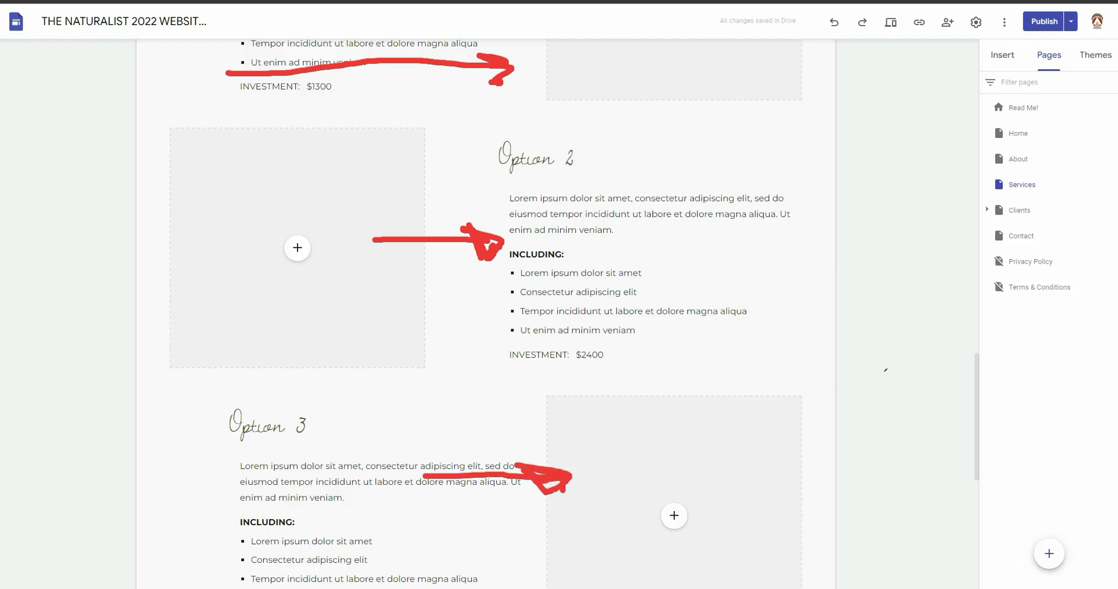